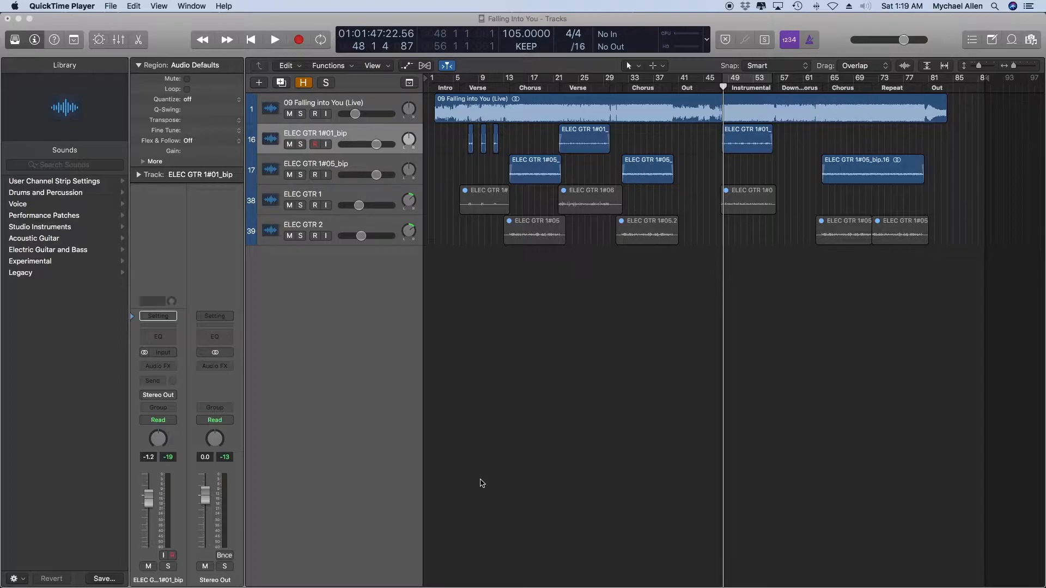
# Step: Set the cycle range to bars 6–14 over the first verse
pyautogui.click(558, 247)
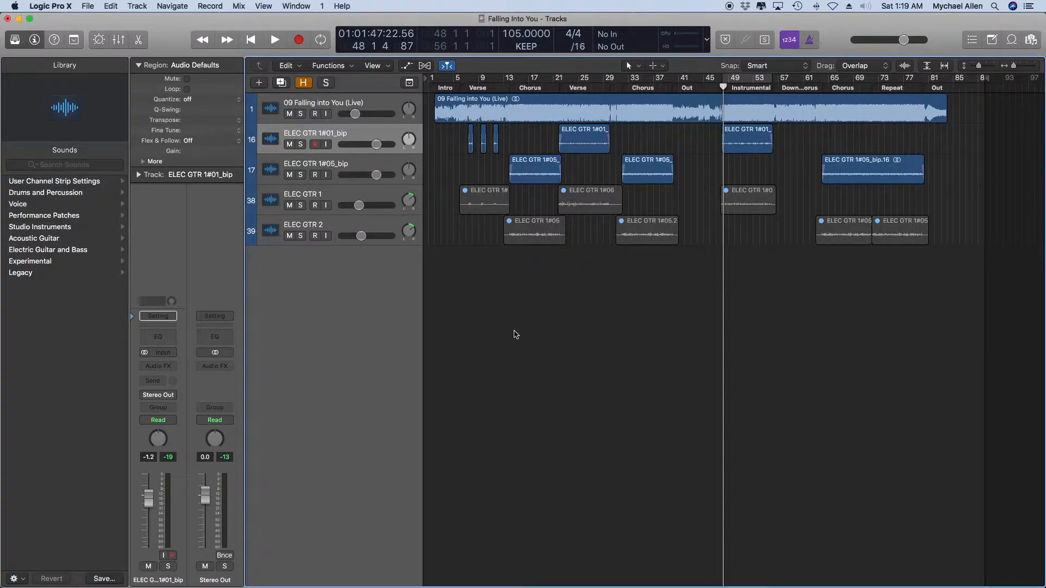
pyautogui.scroll(10, 516, 334)
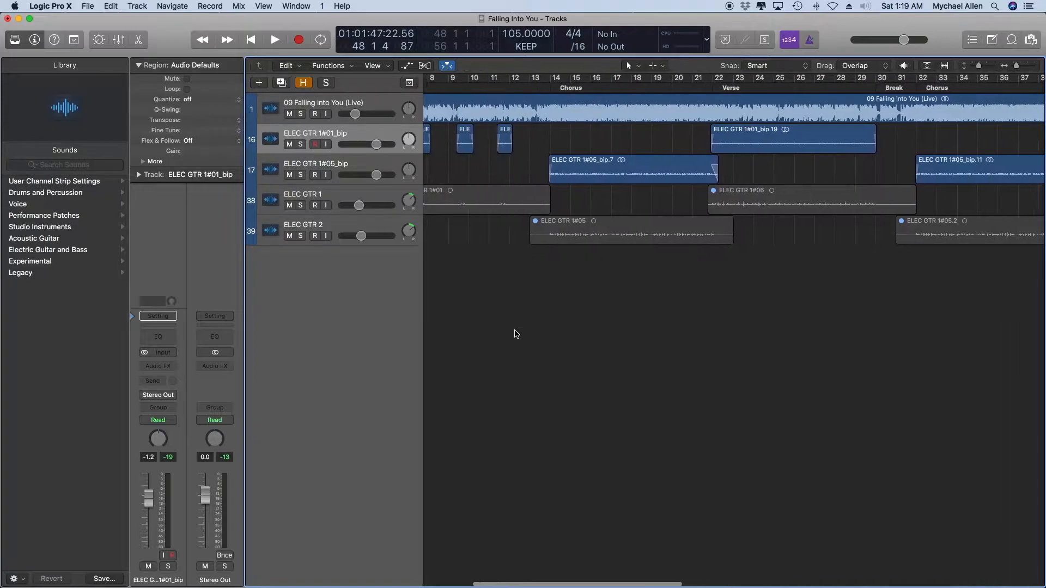
pyautogui.scroll(-10, 516, 335)
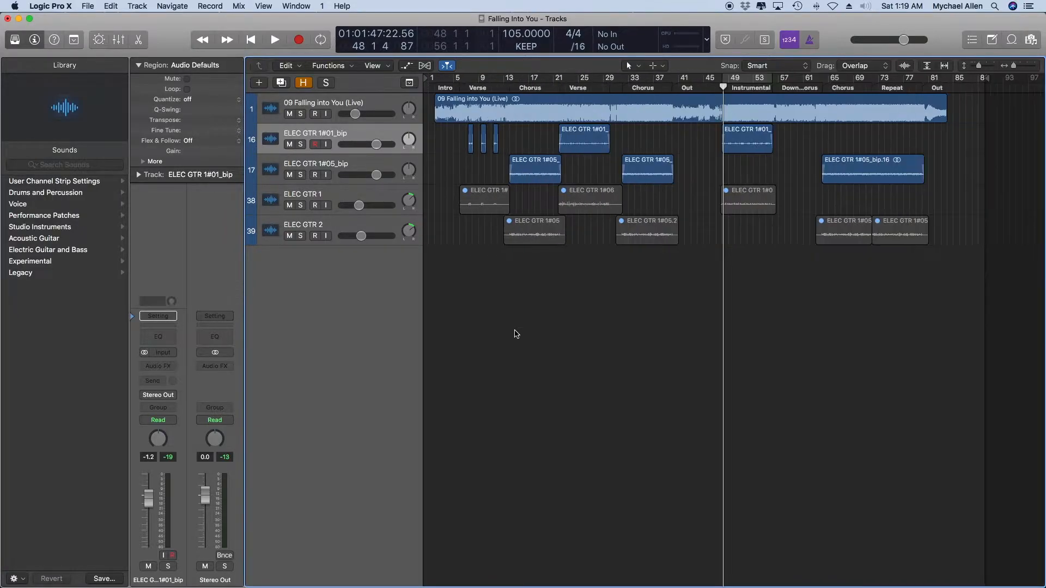
pyautogui.scroll(5, 516, 335)
pyautogui.scroll(-2, 516, 335)
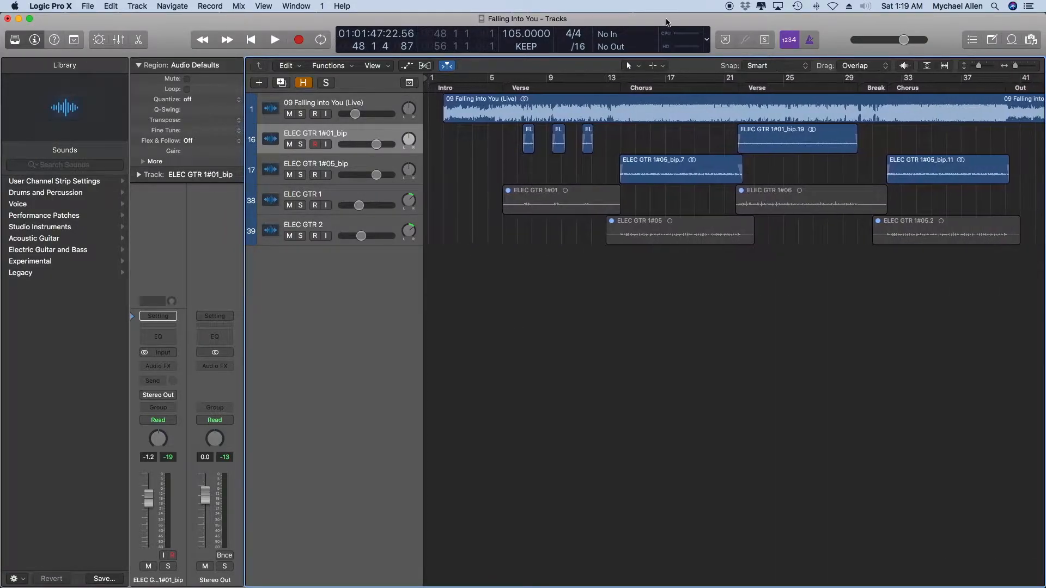
pyautogui.moveTo(507, 81); pyautogui.dragTo(619, 86)
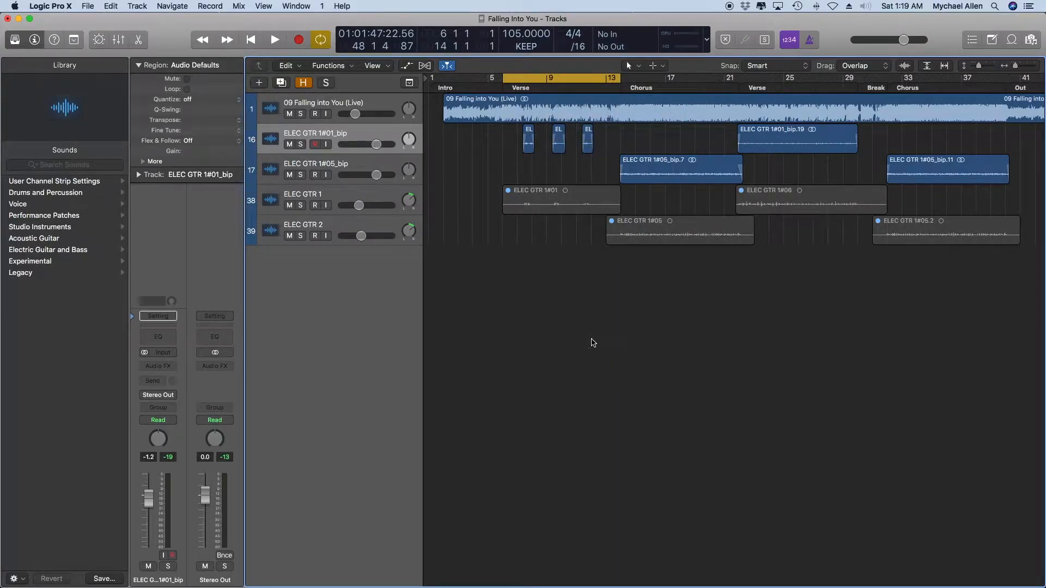
# Step: Play the cycled verse with only the 09 Falling into You (Live) track soloed, and turn its solo off
pyautogui.hscroll(2, 593, 343)
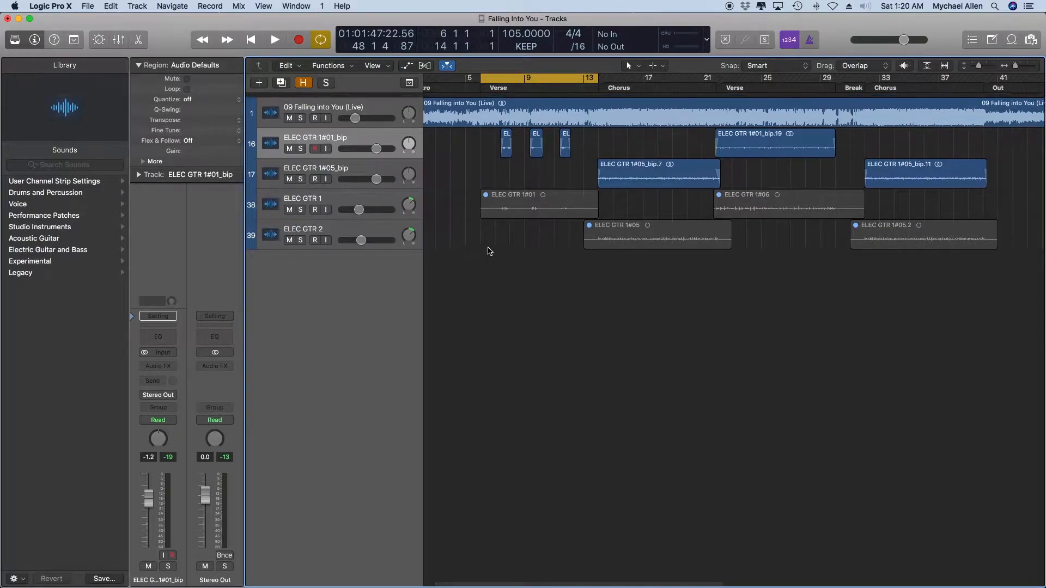
pyautogui.click(364, 103)
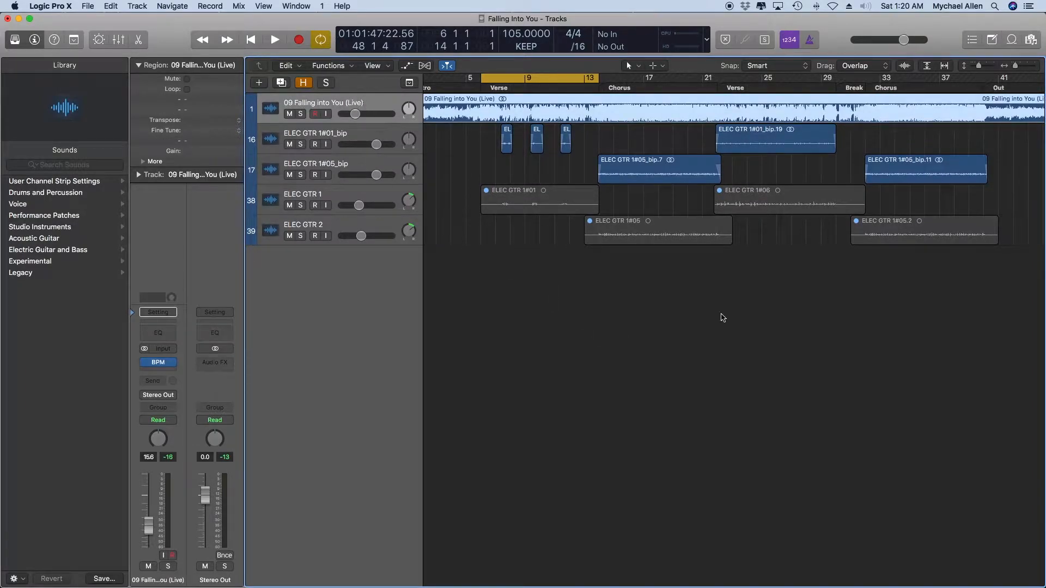
pyautogui.click(300, 114)
pyautogui.press('space')
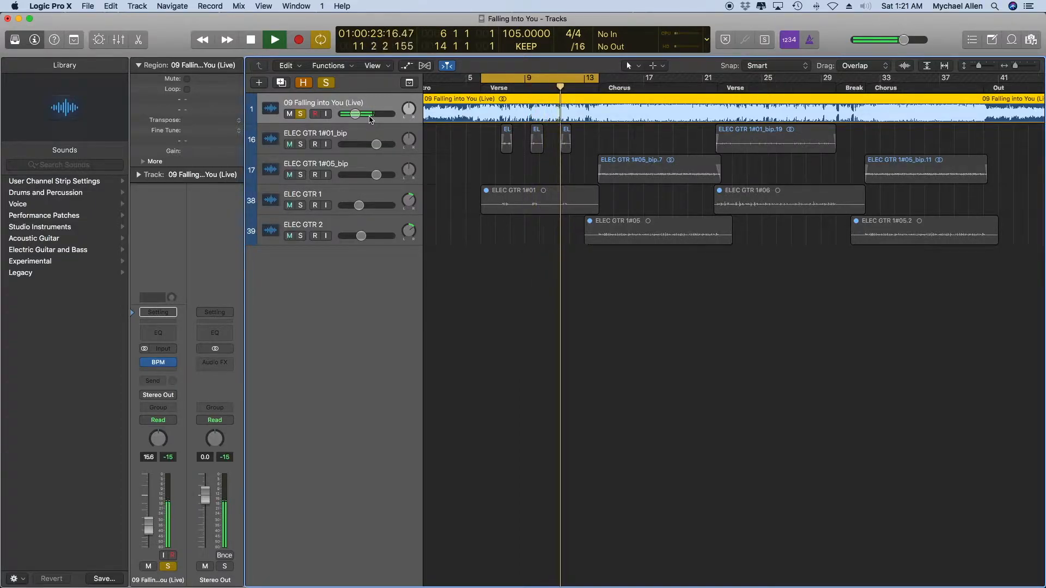
pyautogui.press('space')
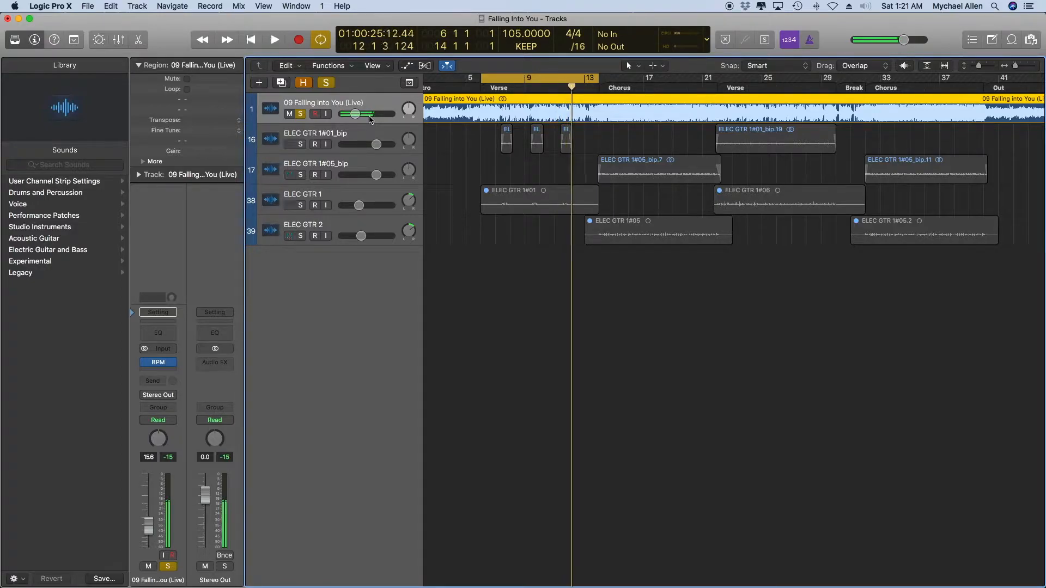
pyautogui.click(301, 114)
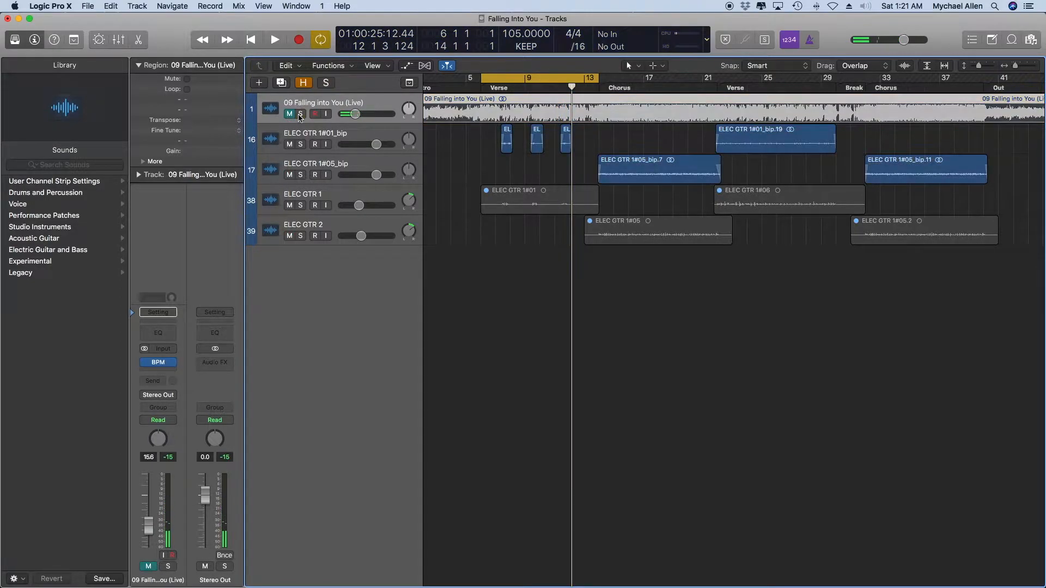
# Step: Solo the ELEC GTR 1#01_bip track and play its part in the cycled verse
pyautogui.click(304, 138)
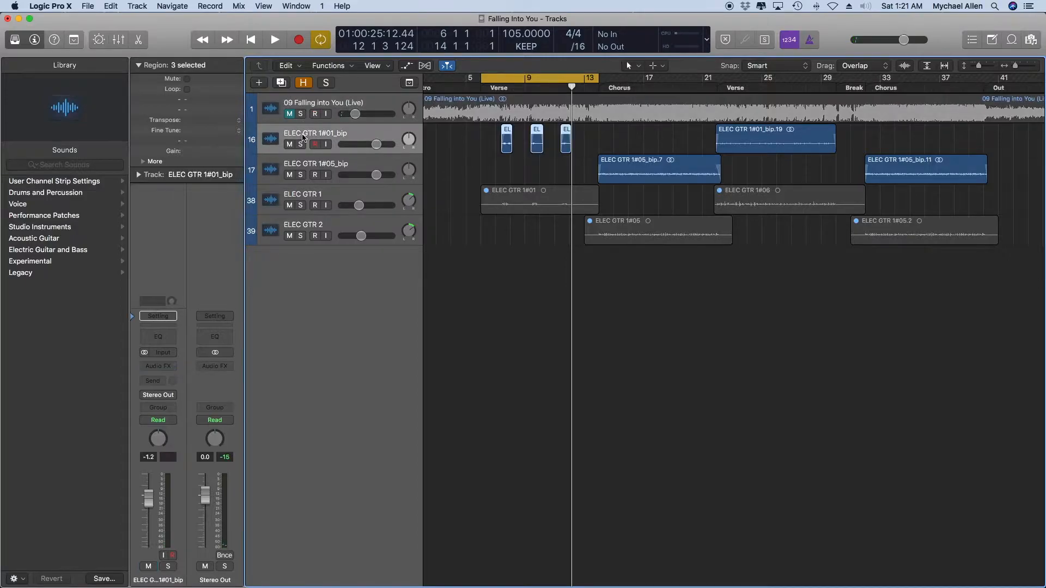
pyautogui.click(301, 145)
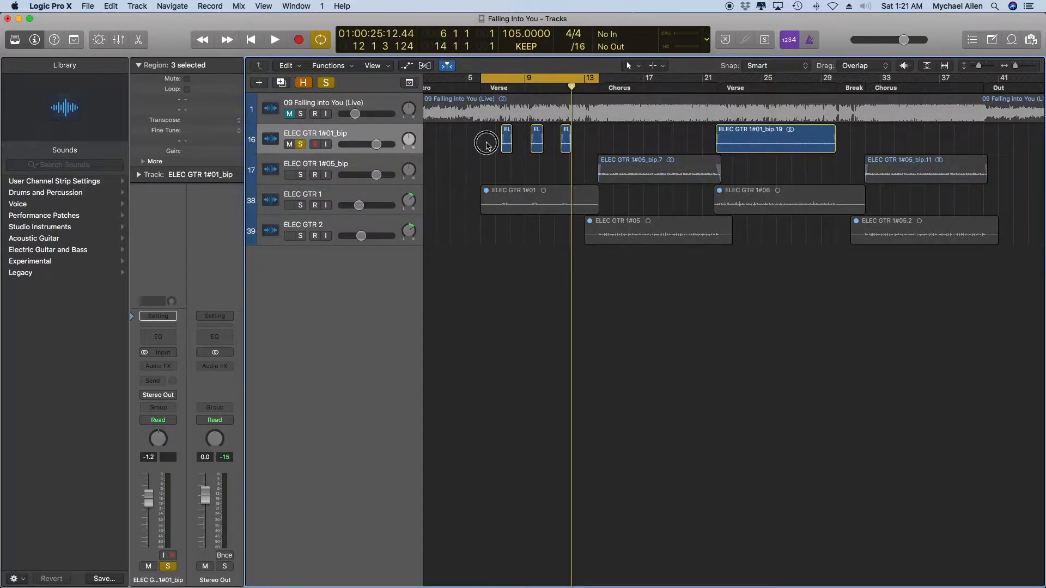
pyautogui.press('space')
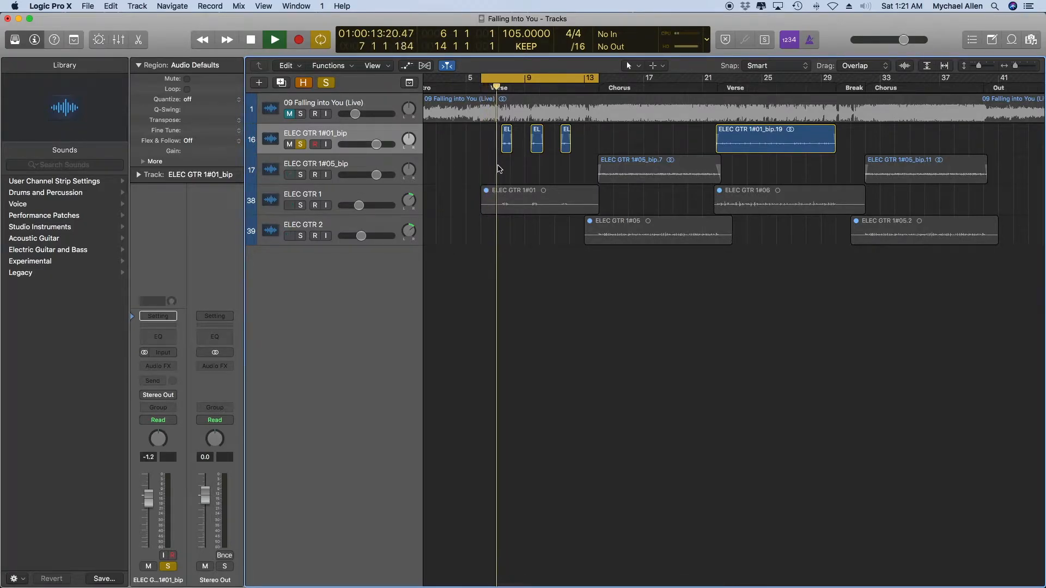
pyautogui.press('space')
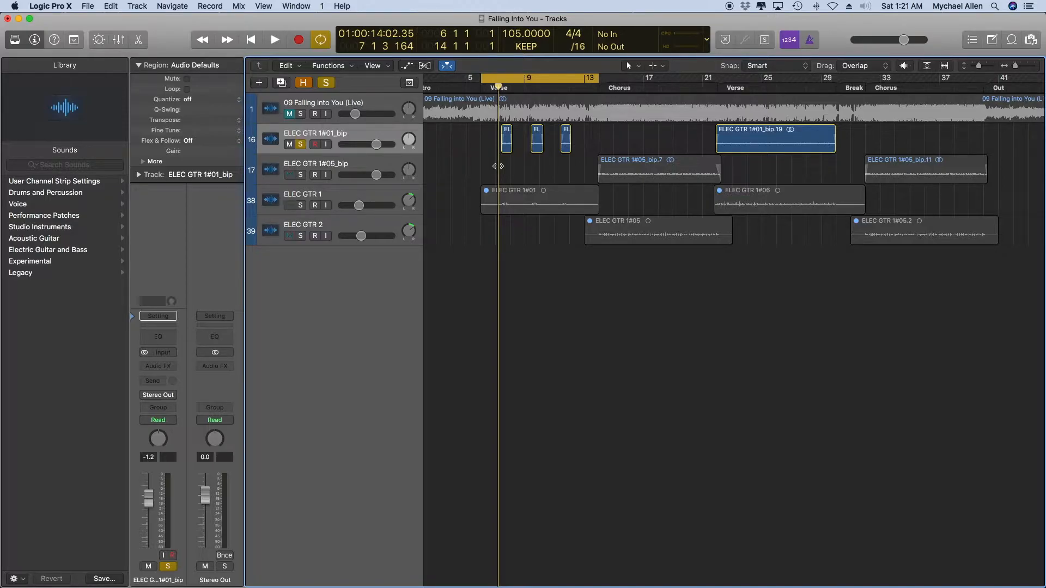
pyautogui.press('space')
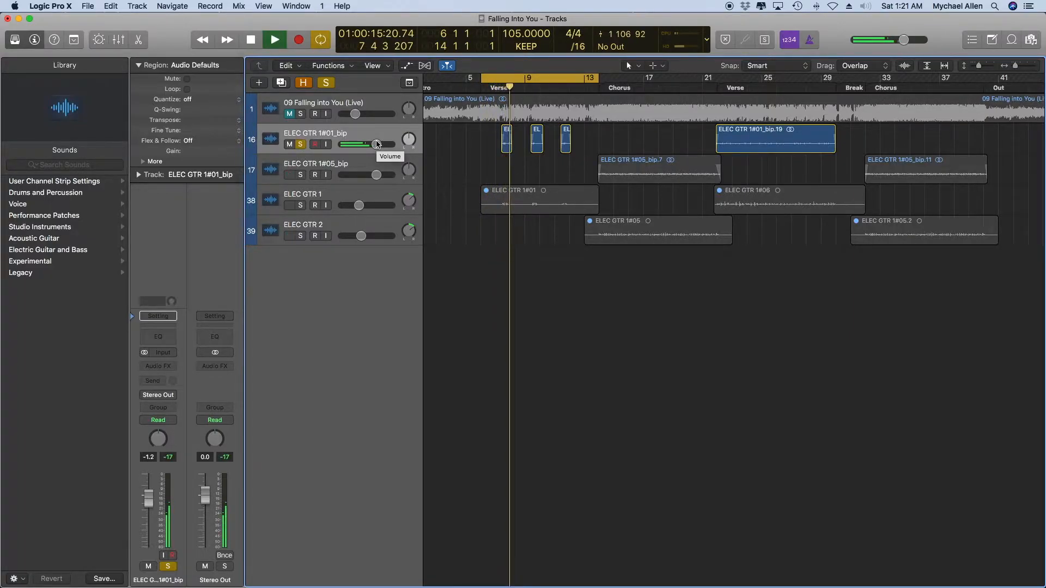
pyautogui.press('space')
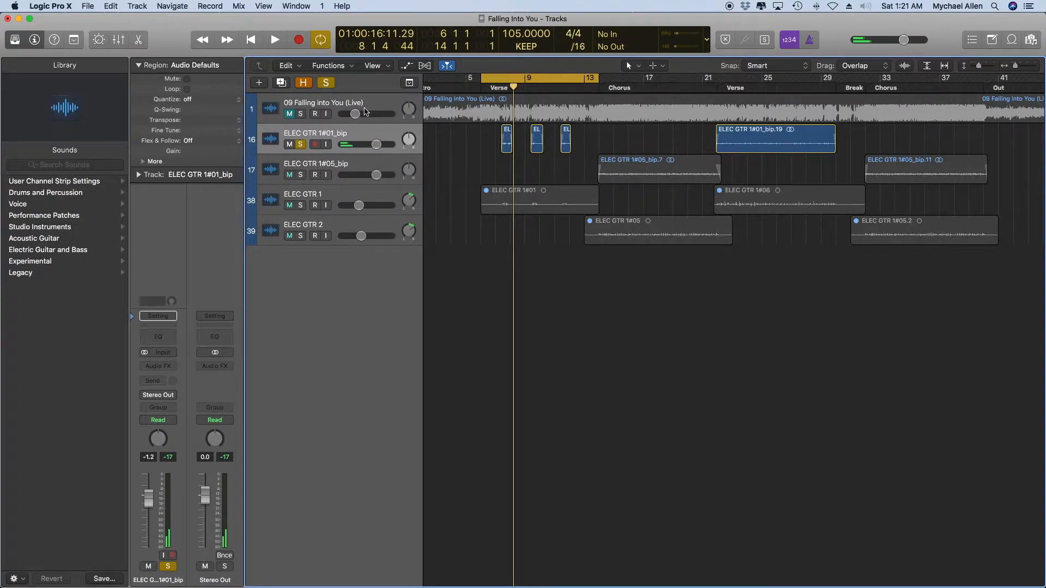
pyautogui.hscroll(-2, 524, 180)
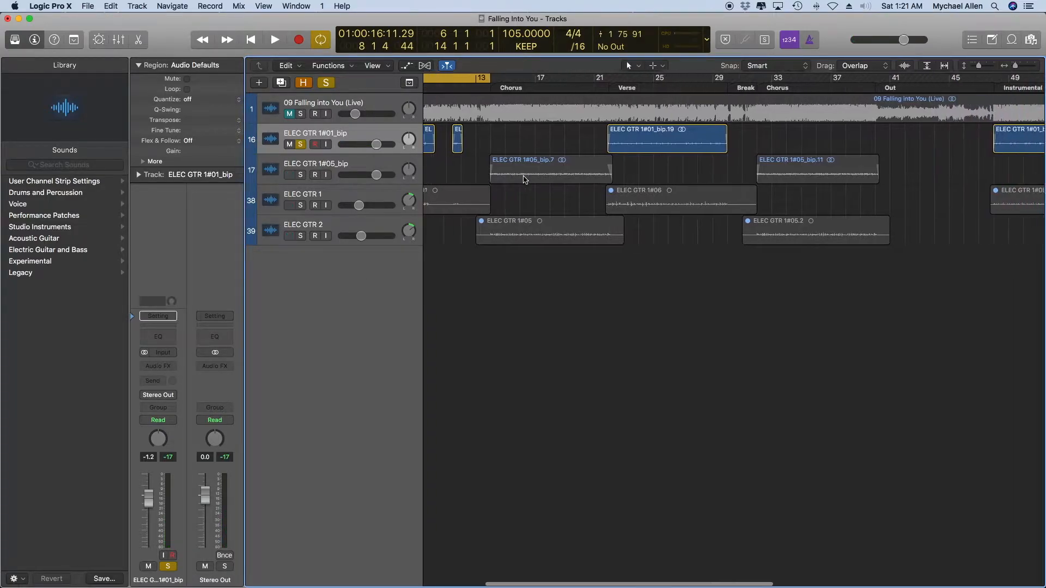
pyautogui.click(346, 189)
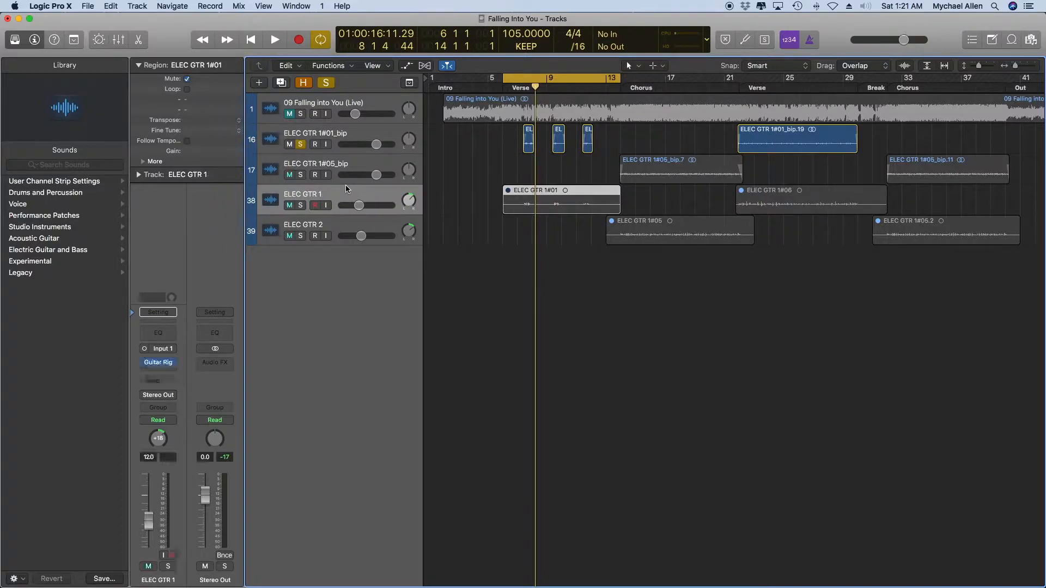
pyautogui.click(322, 138)
pyautogui.click(301, 143)
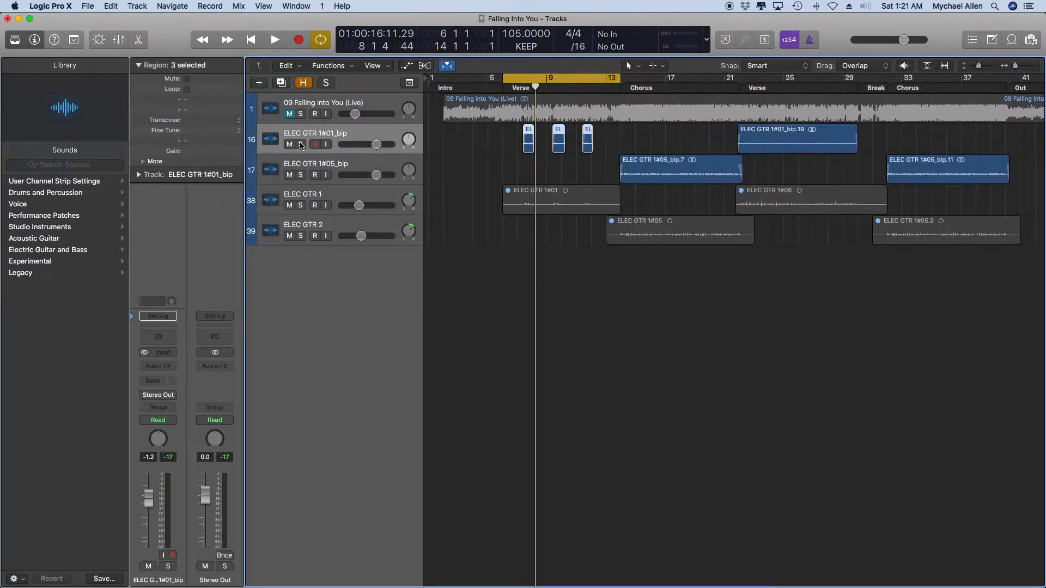
pyautogui.click(301, 206)
pyautogui.click(300, 206)
# Step: Solo the live track and ELEC GTR 1#01_bip, and balance their volumes at -9.2 dB and -2.5 dB during playback
pyautogui.click(301, 144)
pyautogui.click(301, 113)
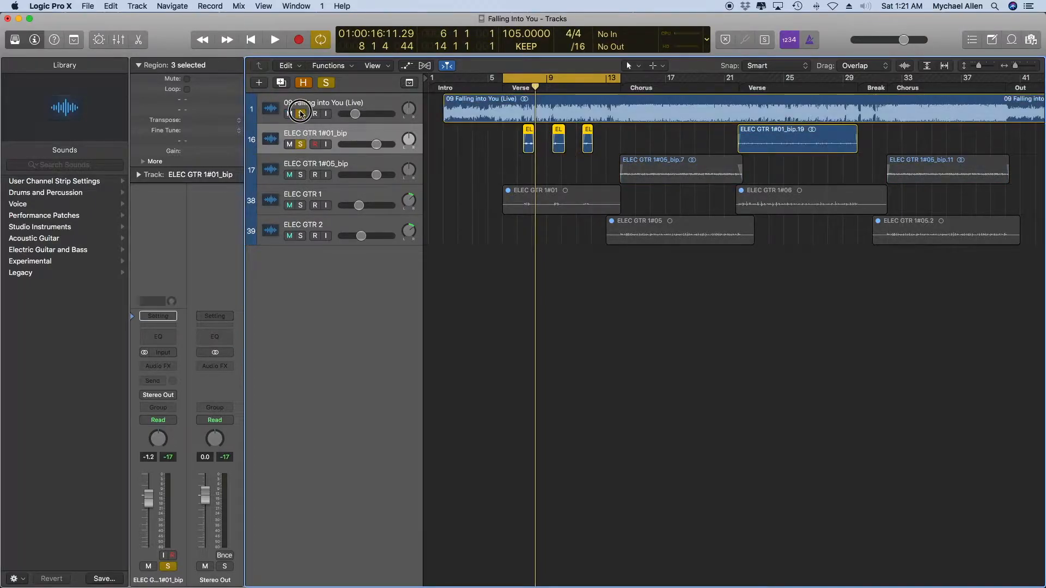
pyautogui.press('space')
pyautogui.click(355, 114)
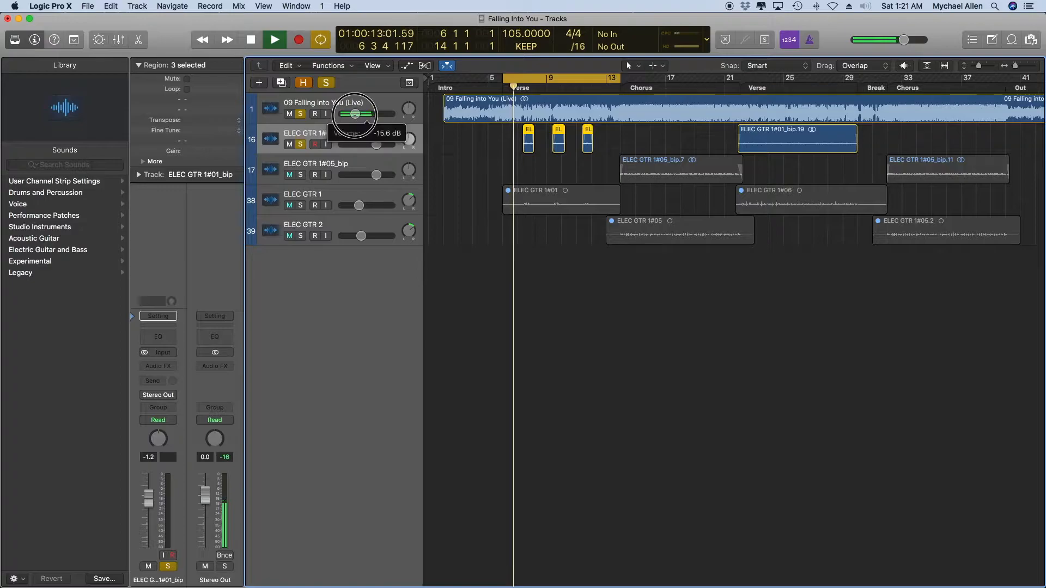
pyautogui.moveTo(355, 113)
pyautogui.mouseDown()
pyautogui.moveTo(365, 114)
pyautogui.moveTo(376, 146)
pyautogui.moveTo(362, 114)
pyautogui.mouseUp()
pyautogui.press('space')
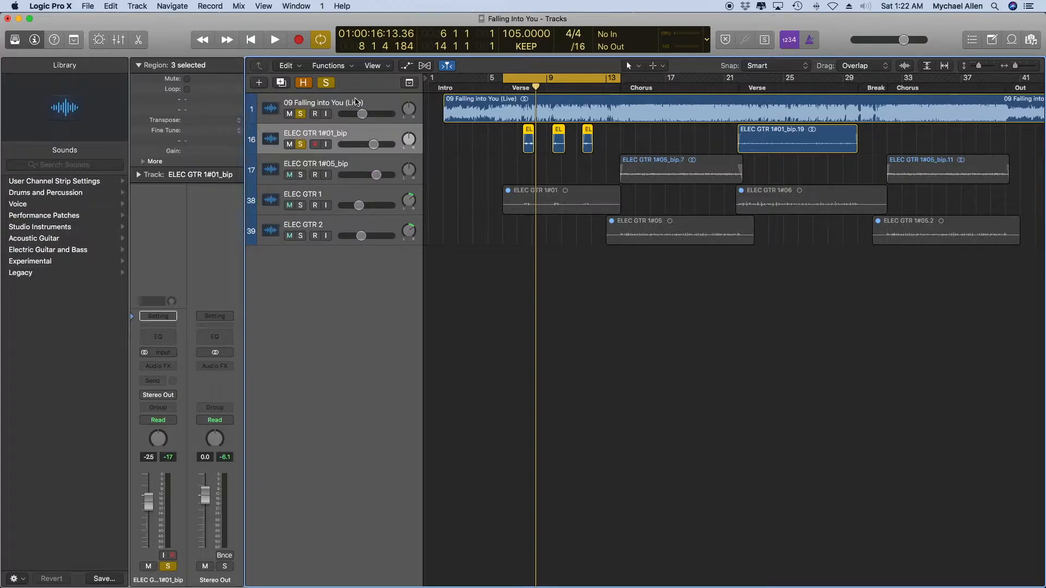
# Step: Turn off the ELEC GTR 1#01_bip solo and play the verse with only the live track for comparison
pyautogui.click(356, 102)
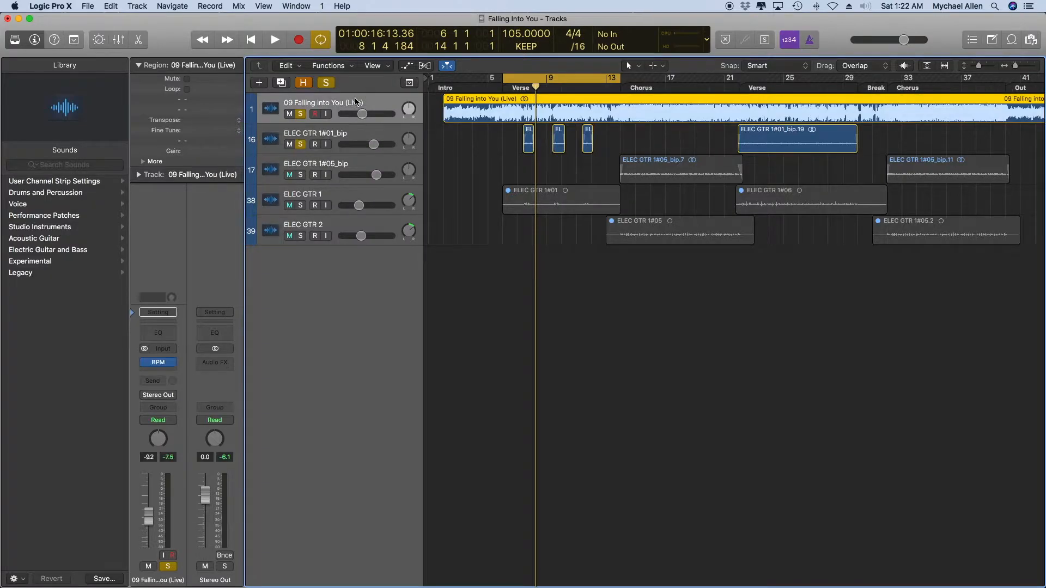
pyautogui.click(354, 127)
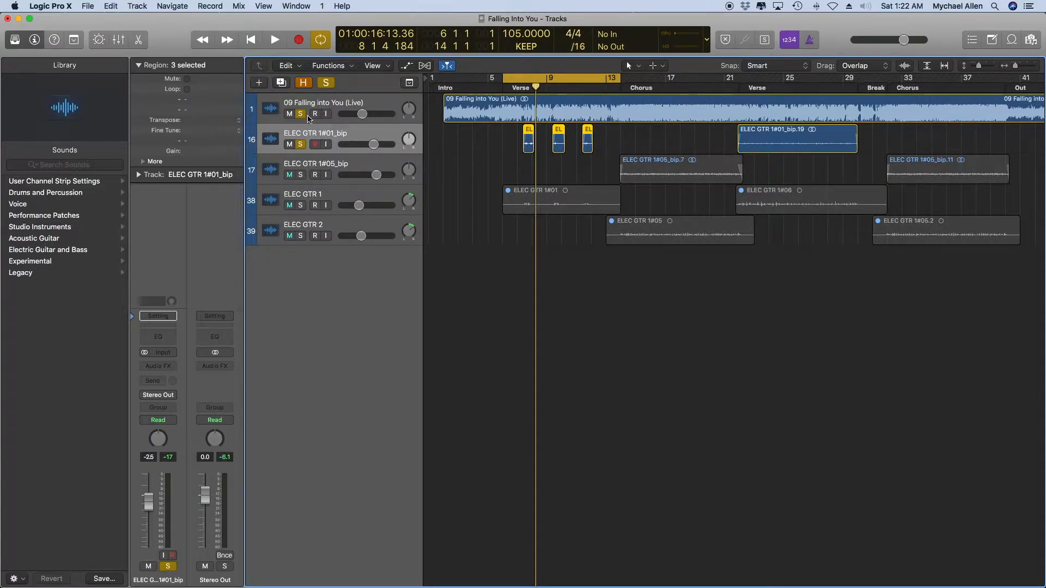
pyautogui.click(301, 145)
pyautogui.press('space')
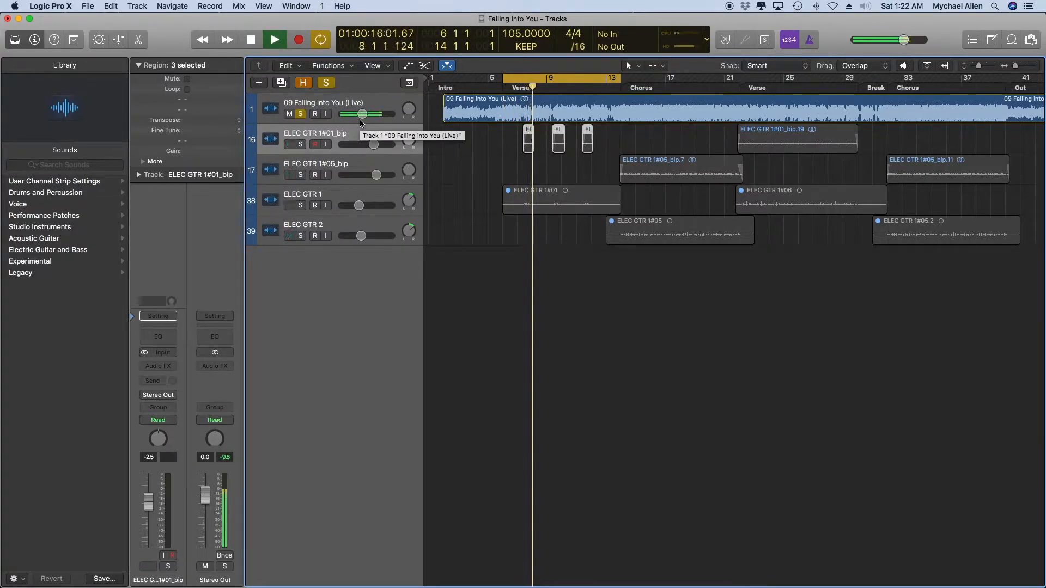
pyautogui.press('space')
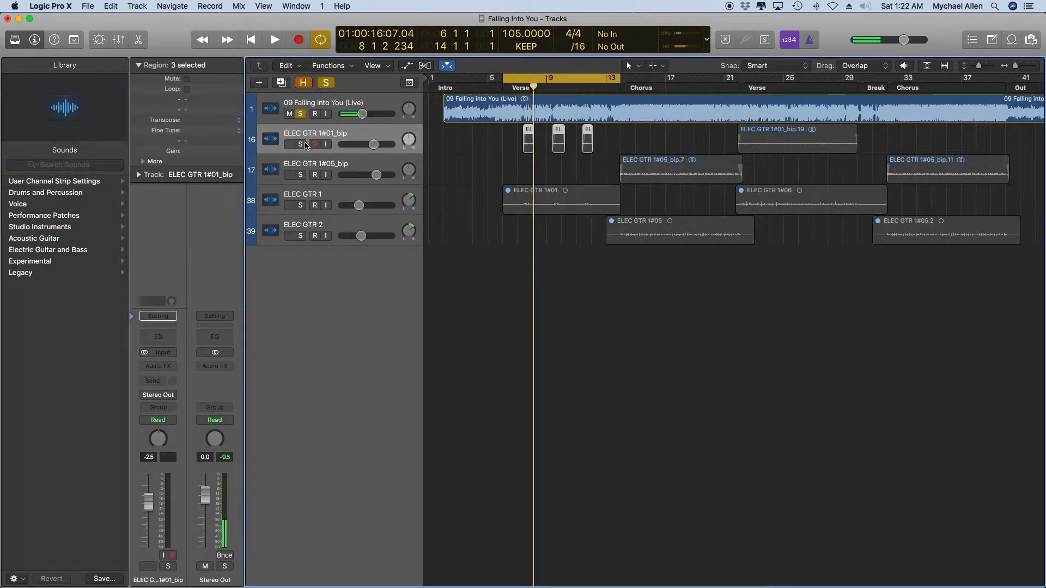
# Step: Clear the solo on all tracks and deselect the guitar regions
pyautogui.click(301, 143)
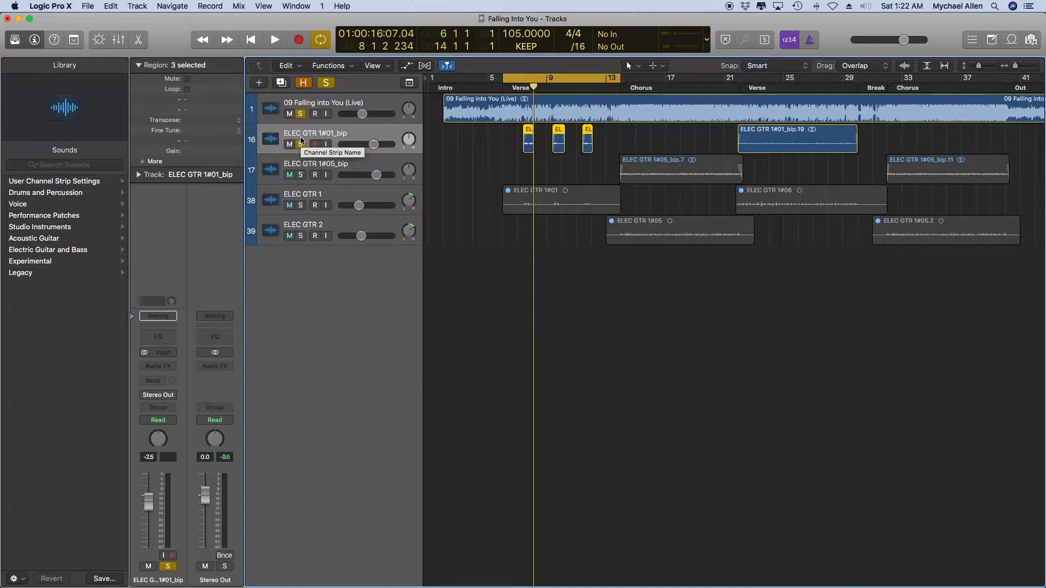
pyautogui.click(326, 84)
pyautogui.click(478, 165)
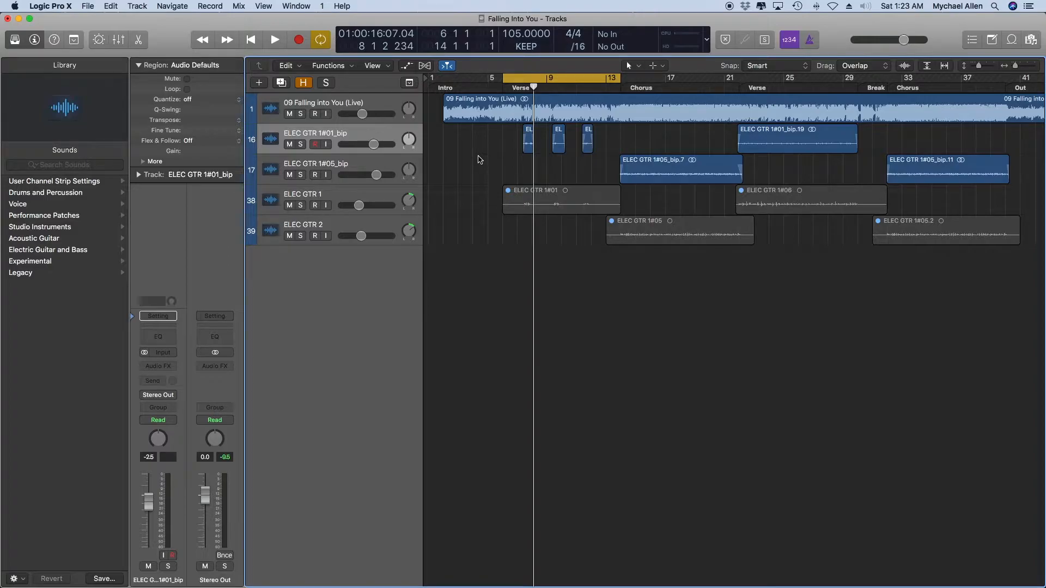
# Step: Move the cycle range to bars 14–22 over the first chorus
pyautogui.hscroll(5, 479, 160)
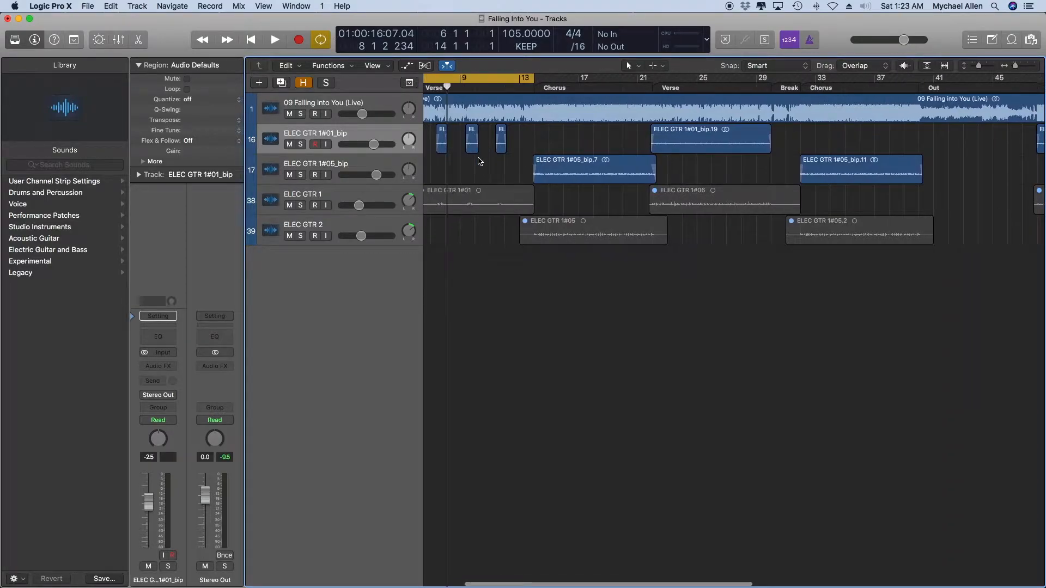
pyautogui.hscroll(-5, 479, 161)
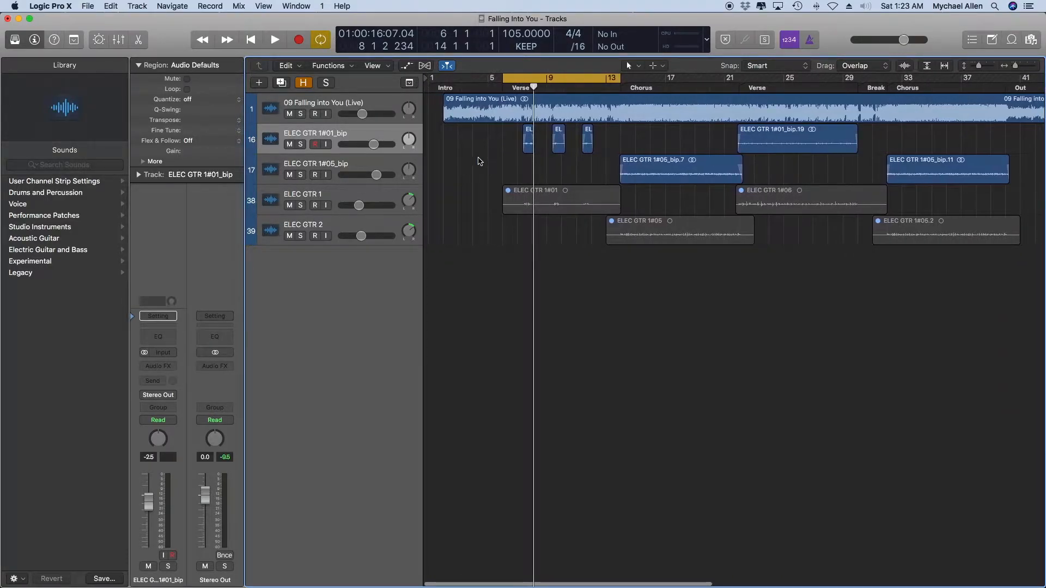
pyautogui.hscroll(3, 478, 161)
pyautogui.hscroll(-3, 479, 162)
pyautogui.hscroll(6, 479, 162)
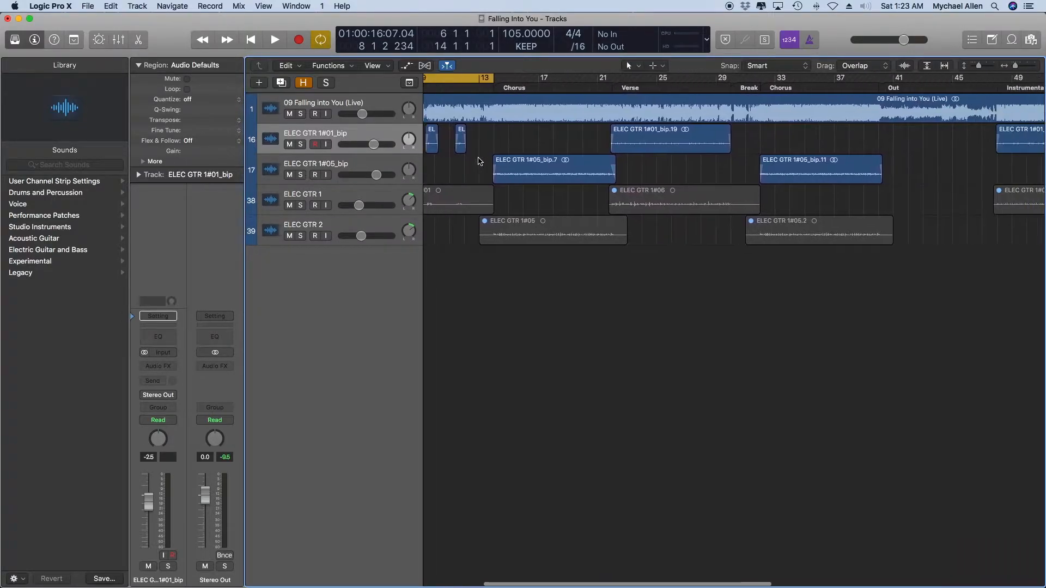
pyautogui.hscroll(-5, 478, 76)
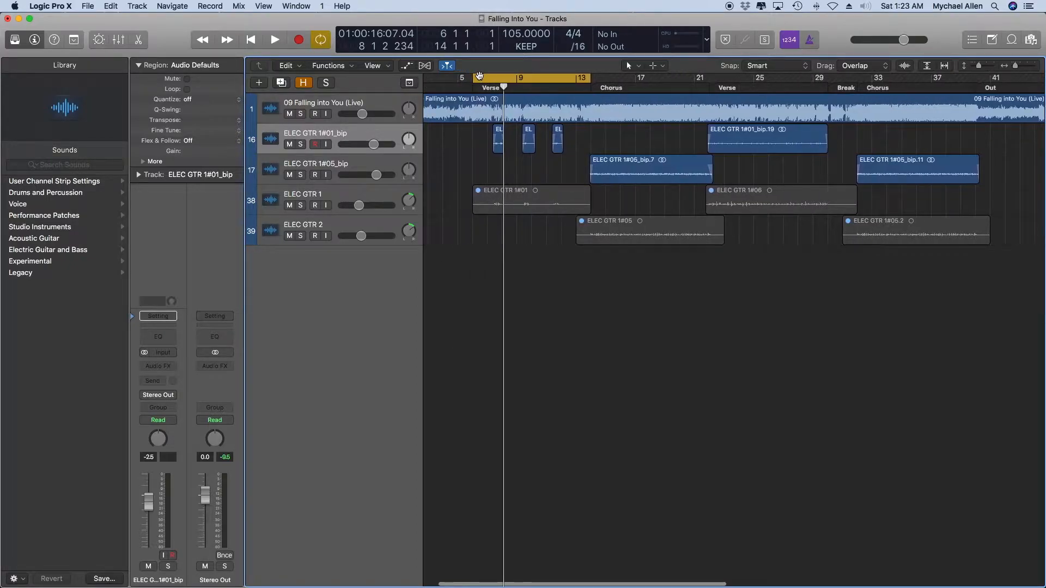
pyautogui.hscroll(-1, 479, 76)
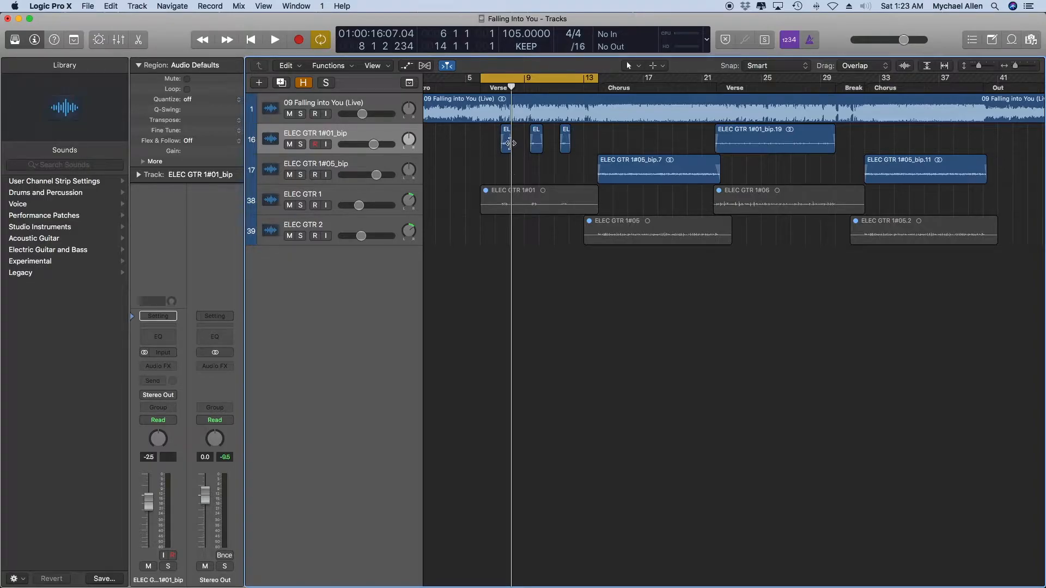
pyautogui.moveTo(543, 77); pyautogui.dragTo(660, 80)
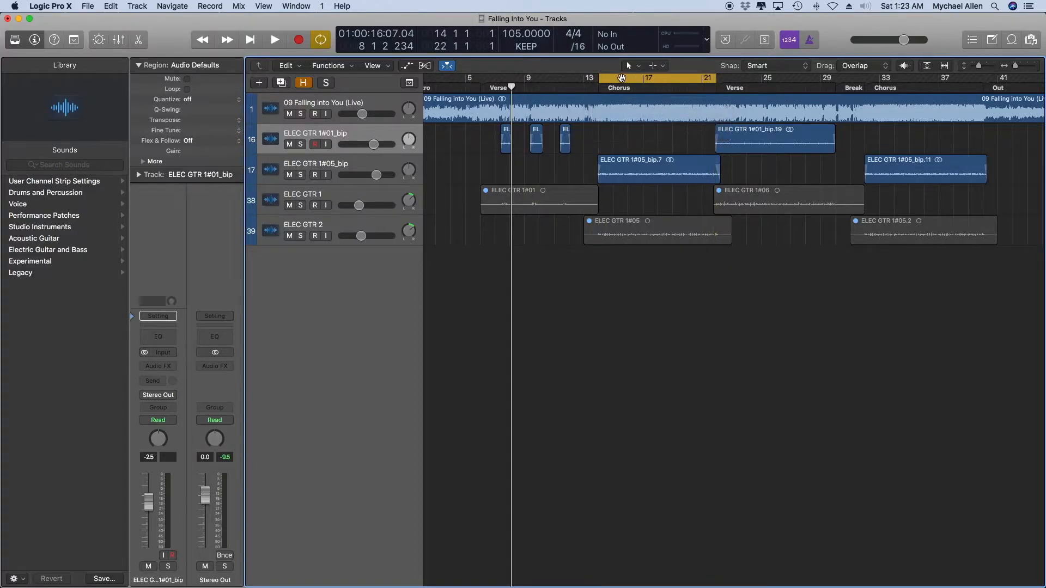
# Step: Solo the live Falling Into You track and play part of the first chorus, then stop playback
pyautogui.click(301, 113)
pyautogui.press('space')
pyautogui.click(349, 106)
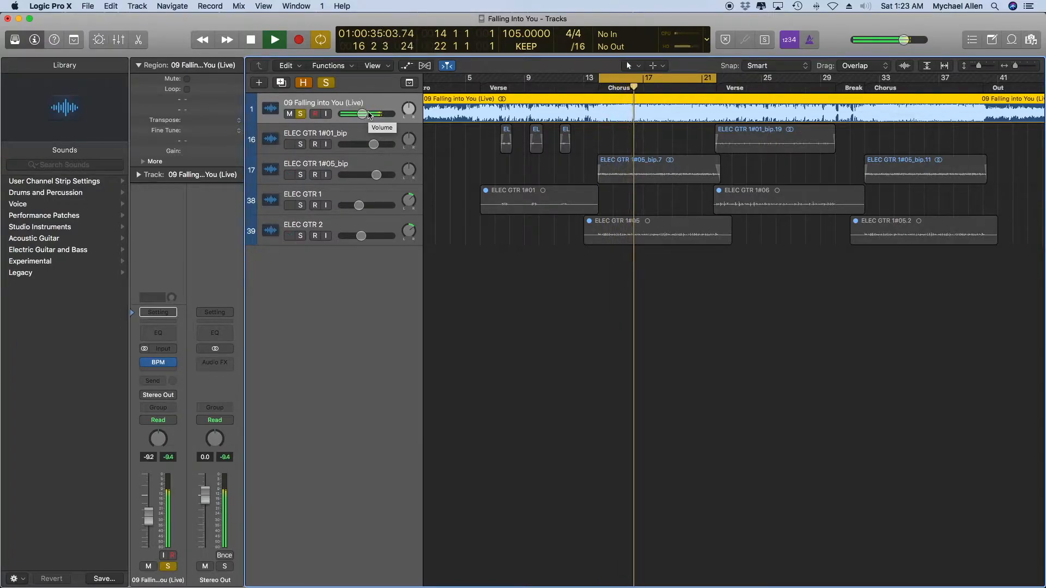
pyautogui.press('space')
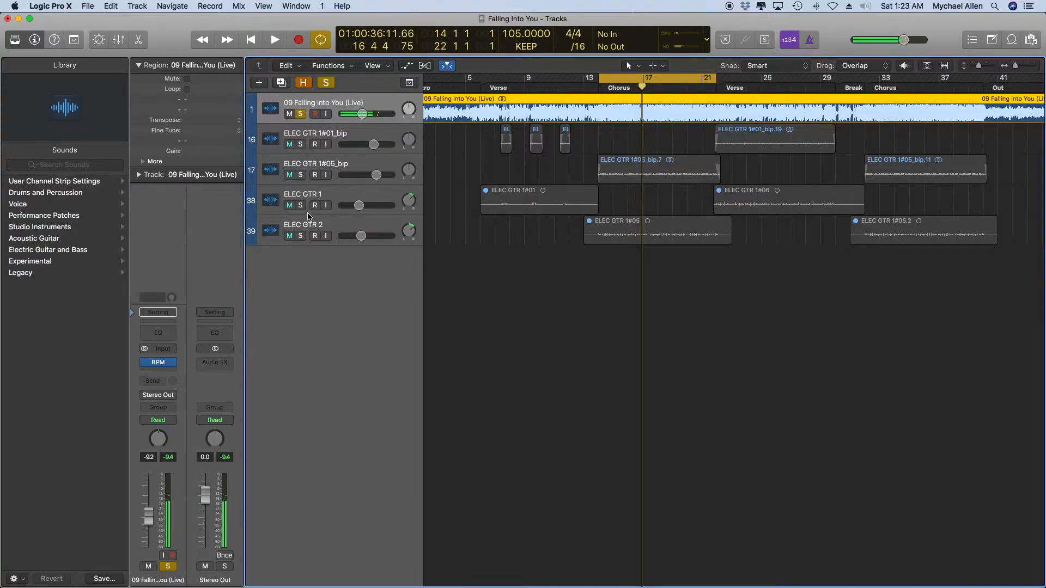
# Step: Switch the solo from the live track to ELEC GTR 1#05_bip and listen to the chorus guitar alone
pyautogui.click(303, 172)
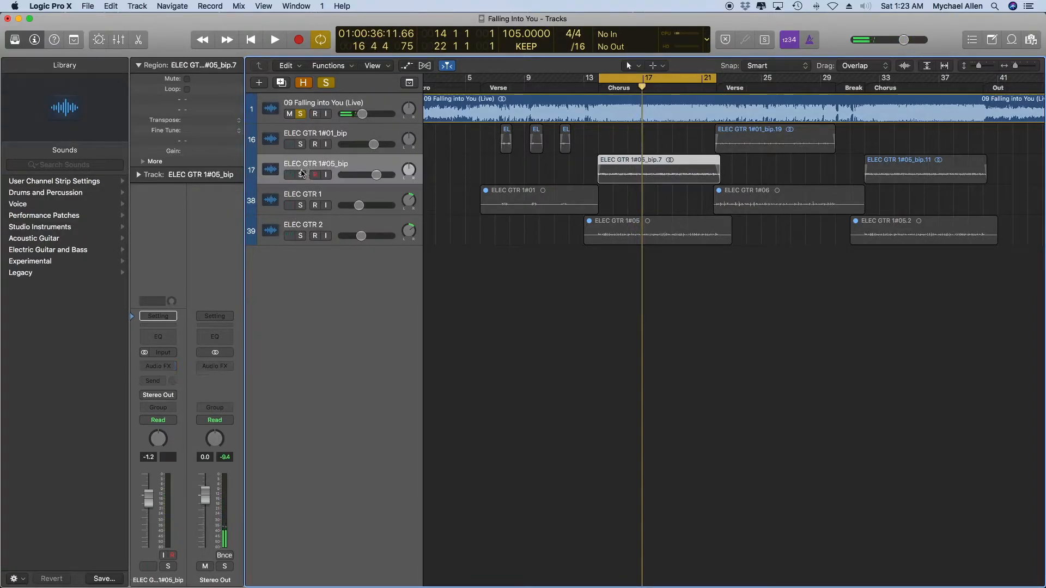
pyautogui.click(301, 173)
pyautogui.click(301, 114)
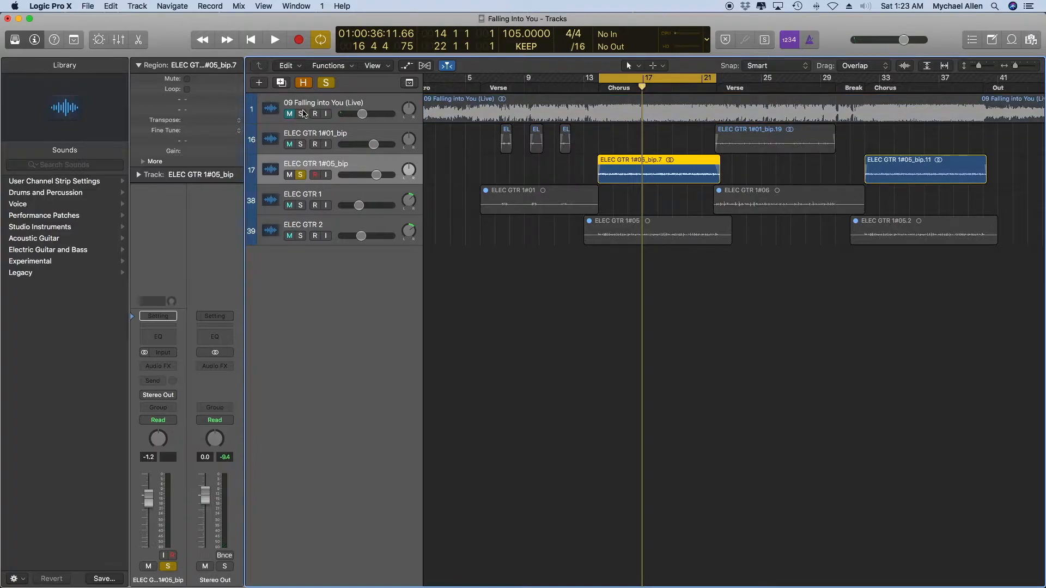
pyautogui.press('space')
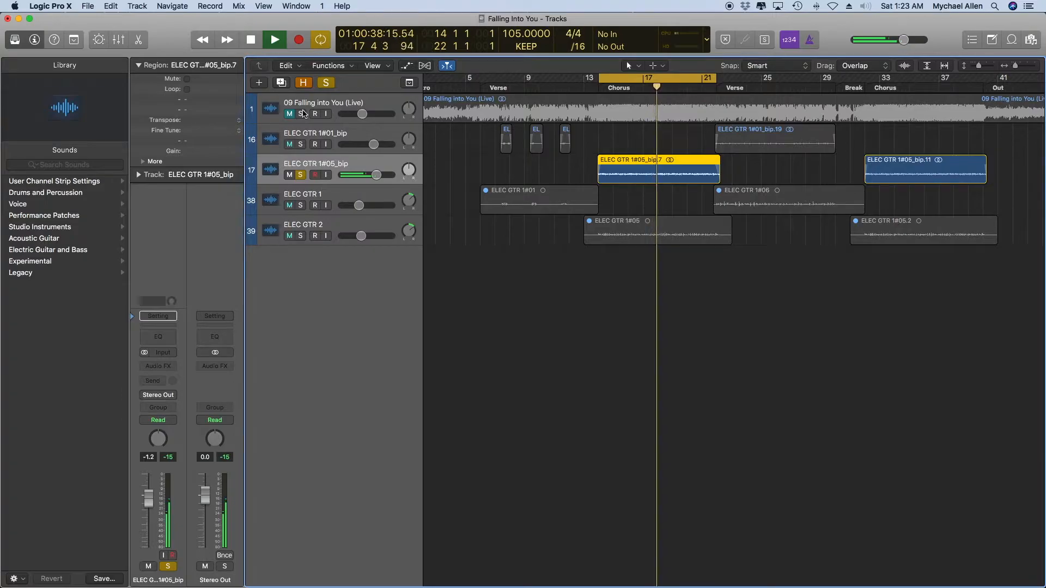
pyautogui.press('space')
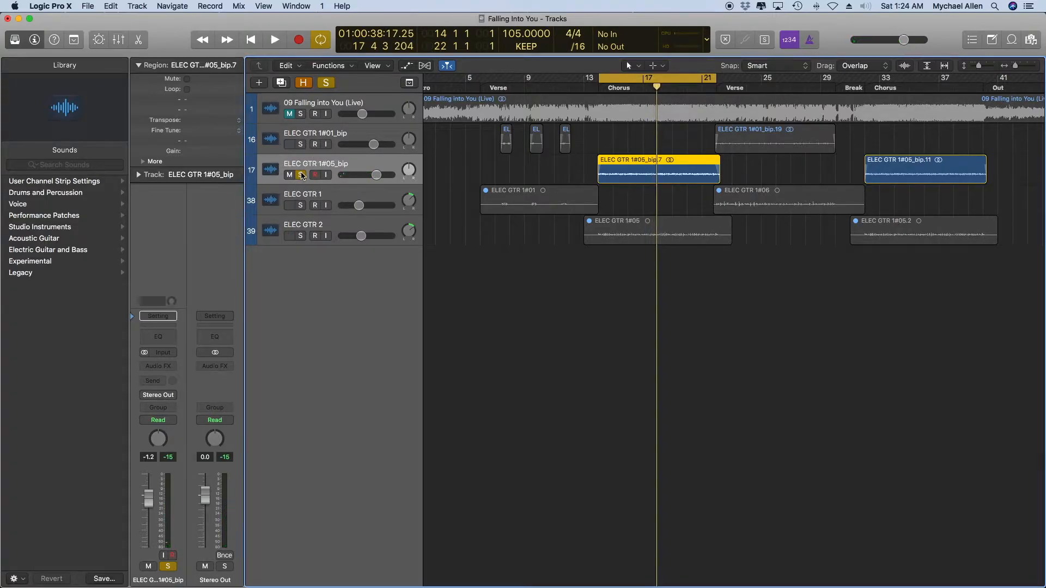
# Step: Return the solo to the live track alone and play the start of the first chorus
pyautogui.click(301, 113)
pyautogui.click(300, 175)
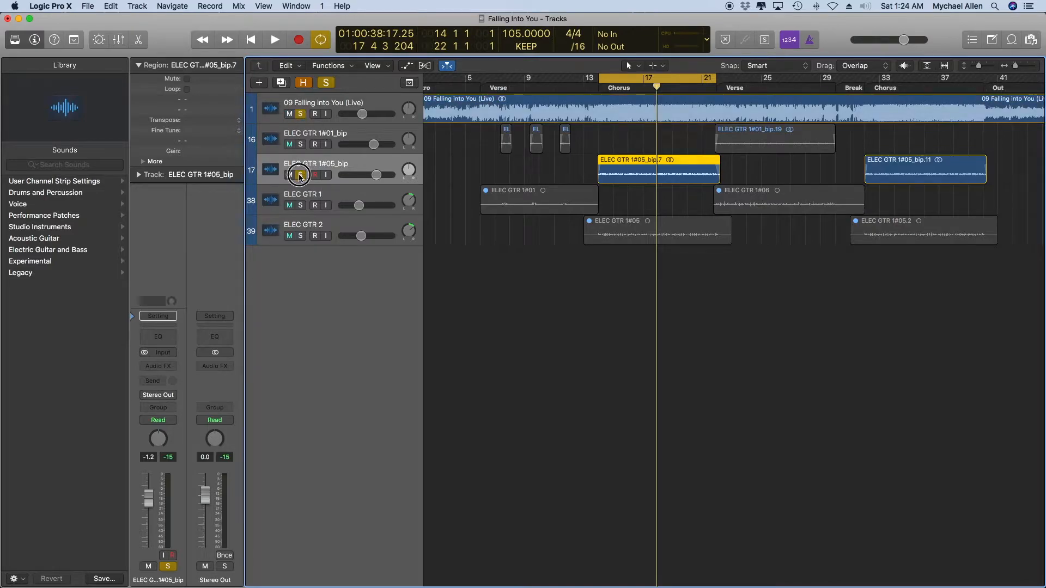
pyautogui.press('space')
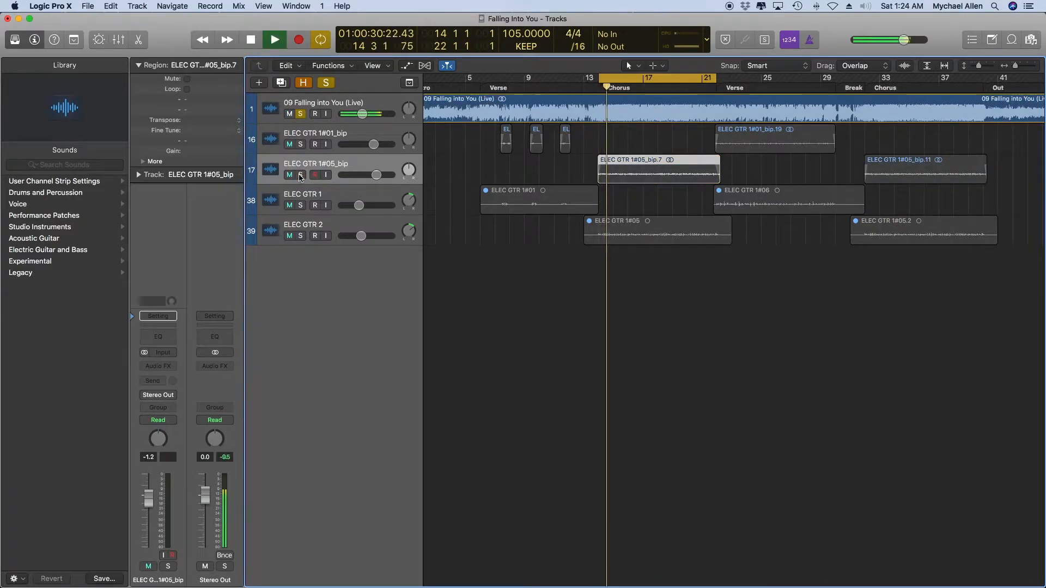
pyautogui.press('space')
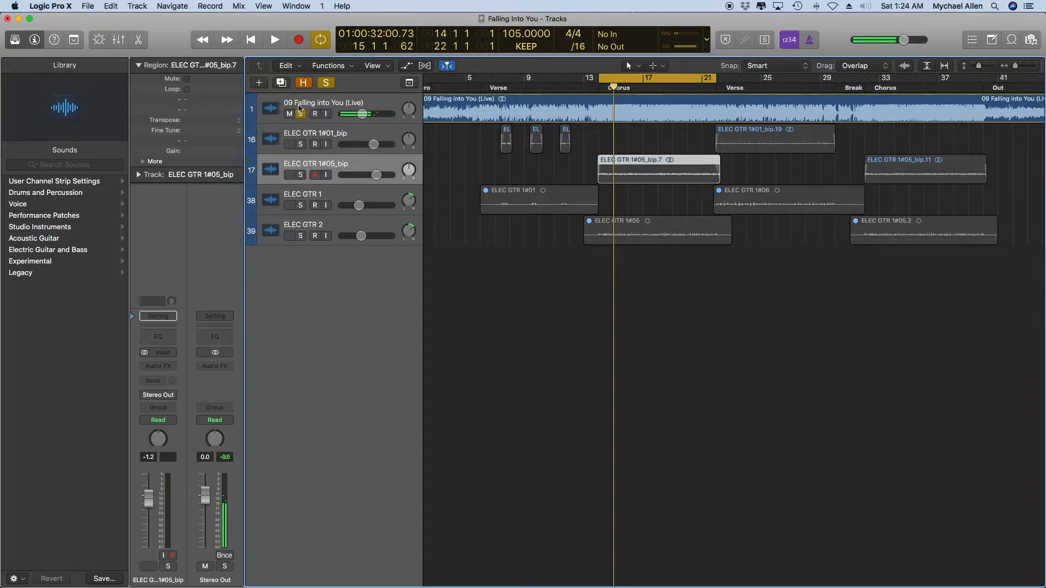
# Step: Solo only ELEC GTR 1#05_bip again and briefly play the chorus opening for comparison
pyautogui.click(300, 175)
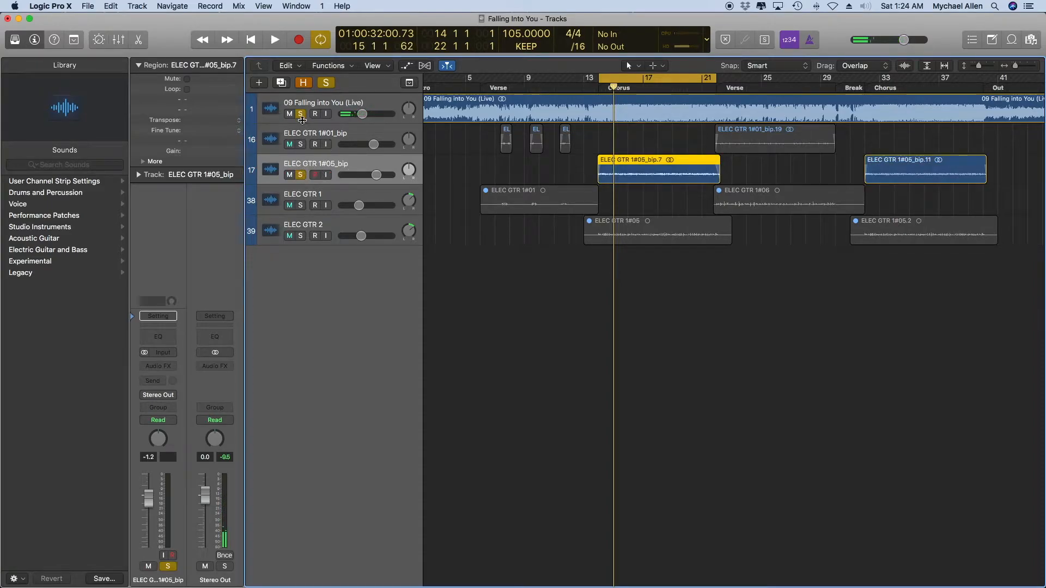
pyautogui.click(300, 114)
pyautogui.press('space')
pyautogui.press('space')
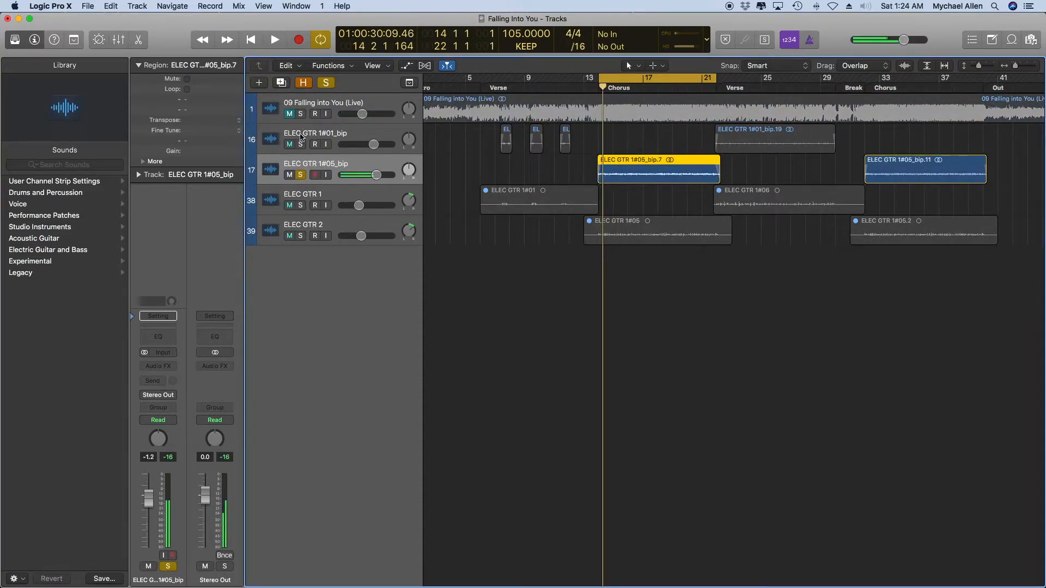
# Step: Clear the solos, play the live track together with ELEC GTR 1#05_bip, and lower that guitar's volume to -5.3 dB
pyautogui.click(299, 177)
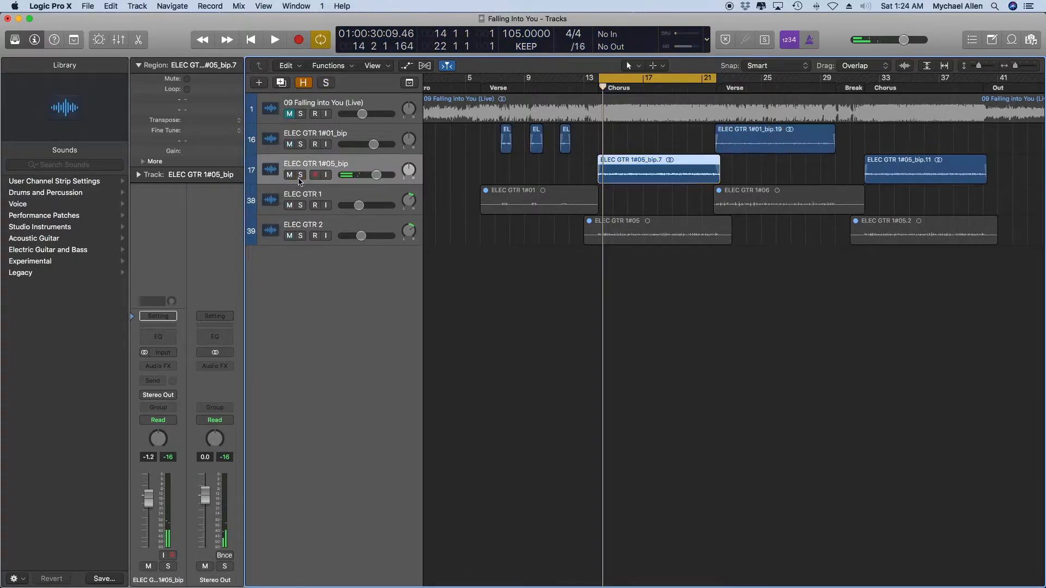
pyautogui.press('space')
pyautogui.click(290, 114)
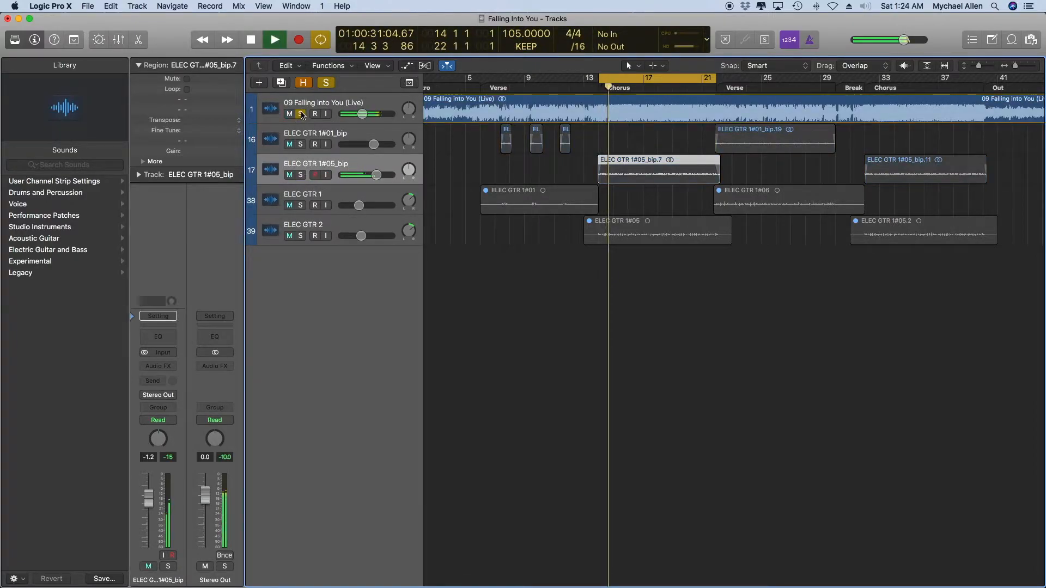
pyautogui.click(291, 113)
pyautogui.moveTo(365, 175); pyautogui.dragTo(355, 175)
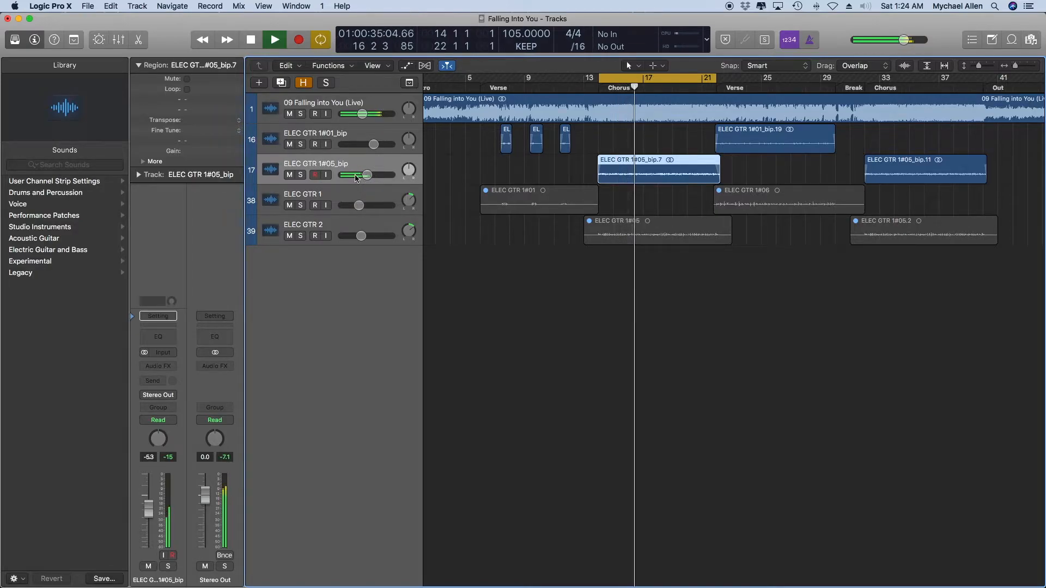
pyautogui.press('space')
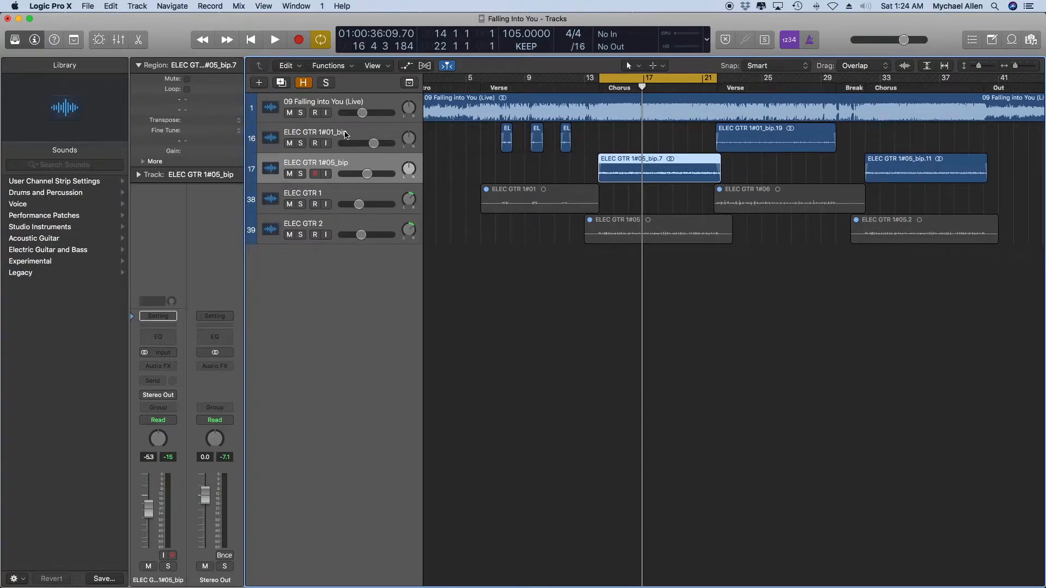
# Step: Extend the cycle range to bars 6–22 and select the ELEC GTR 1 track with its regions in that range
pyautogui.hscroll(1, 345, 135)
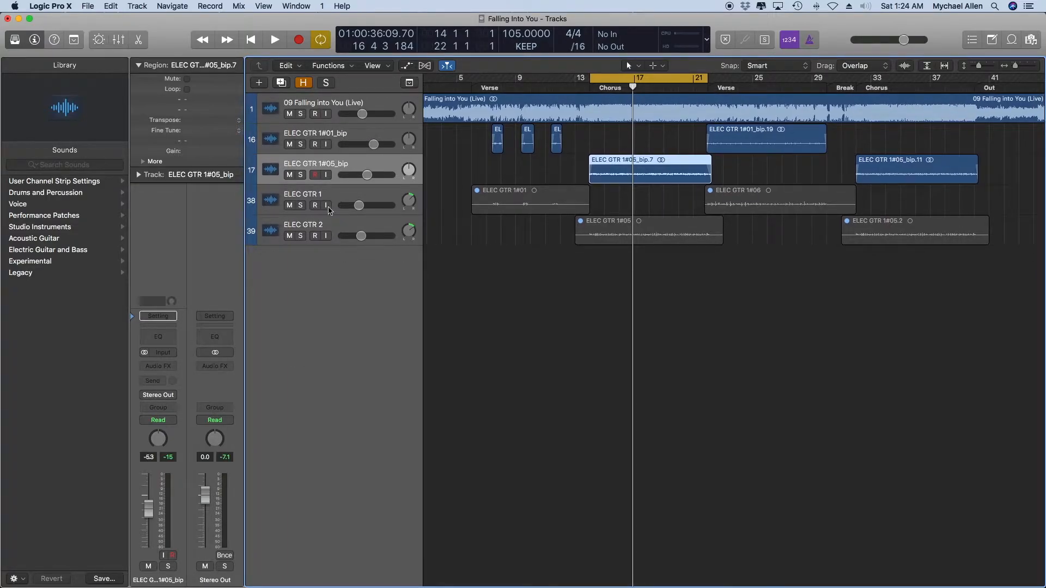
pyautogui.click(335, 187)
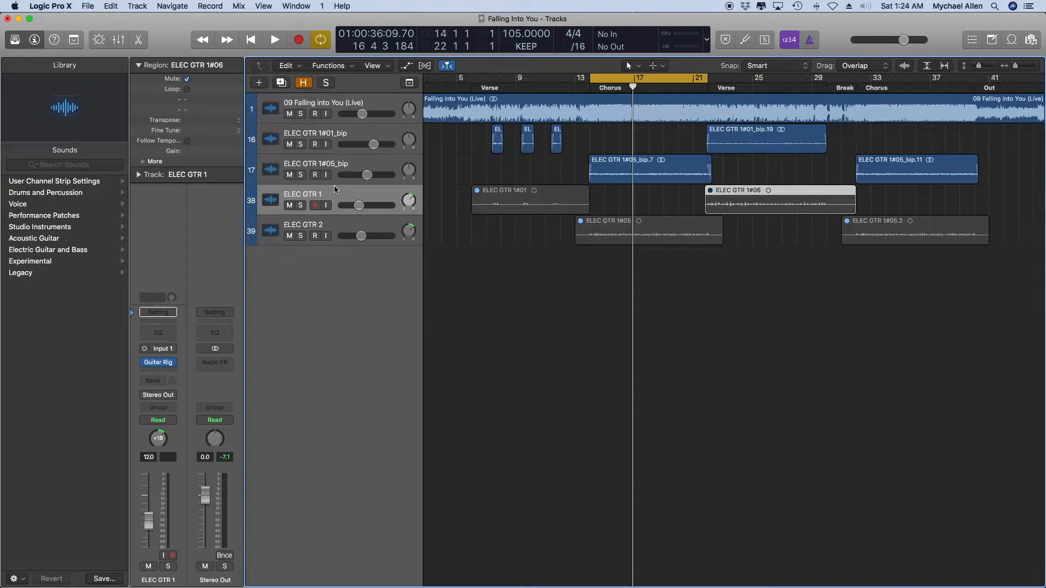
pyautogui.moveTo(591, 78); pyautogui.dragTo(472, 129)
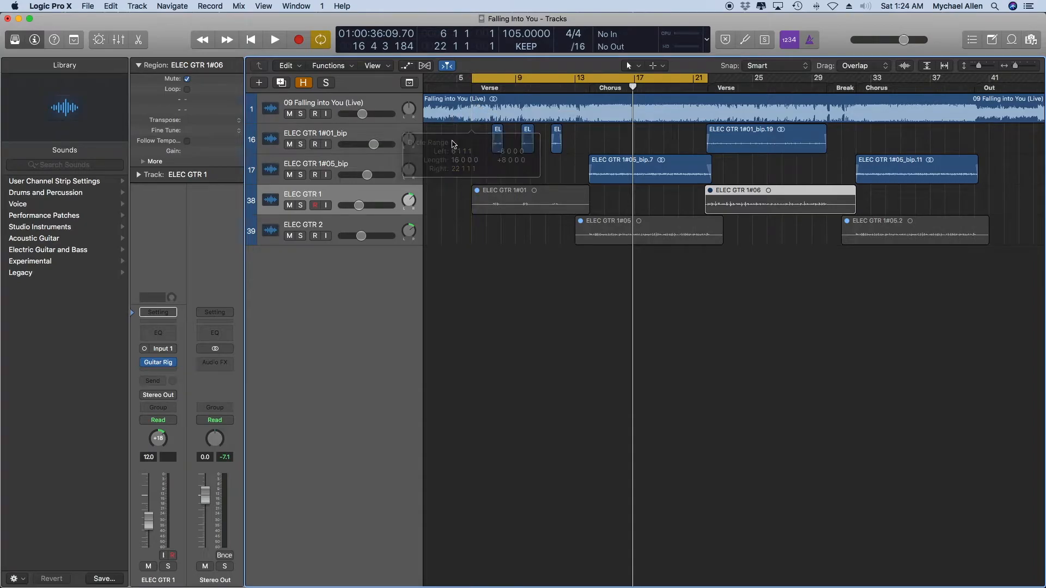
pyautogui.click(333, 204)
# Step: Open the Guitar Rig plug-in on ELEC GTR 1 and reposition its window
pyautogui.moveTo(157, 363)
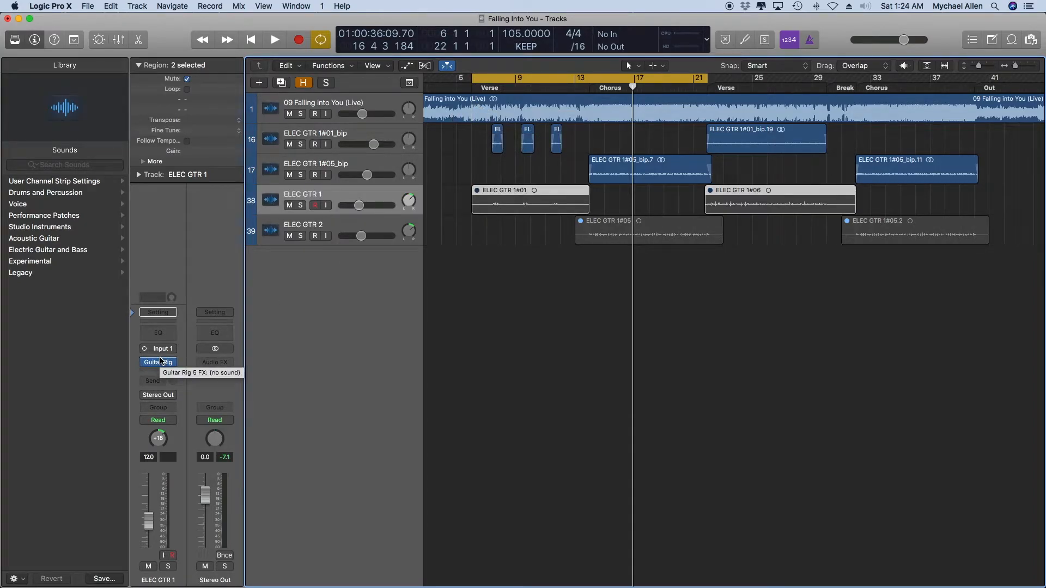
pyautogui.moveTo(157, 366)
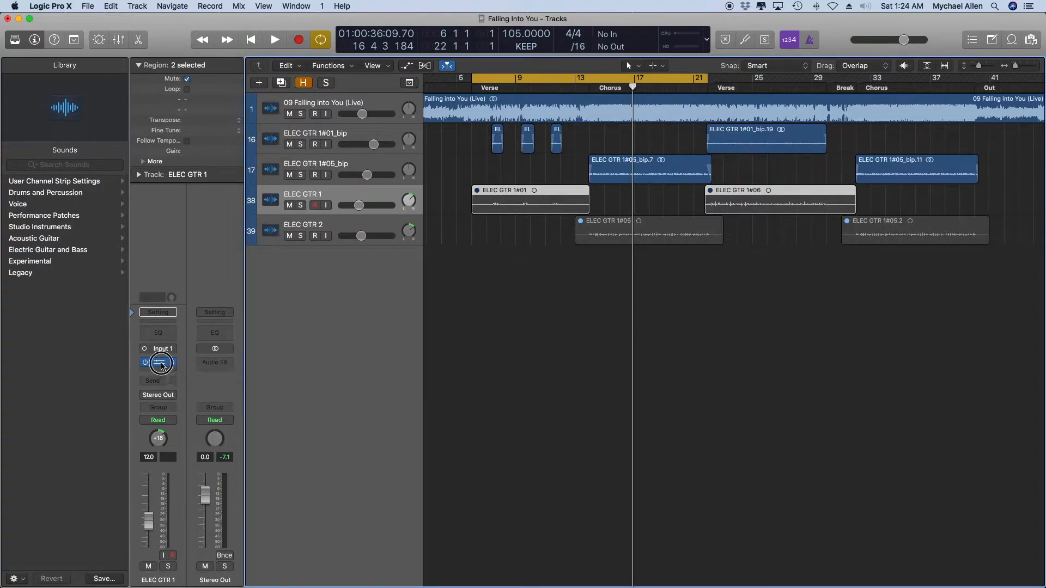
pyautogui.click(162, 366)
pyautogui.moveTo(406, 60); pyautogui.dragTo(629, 20)
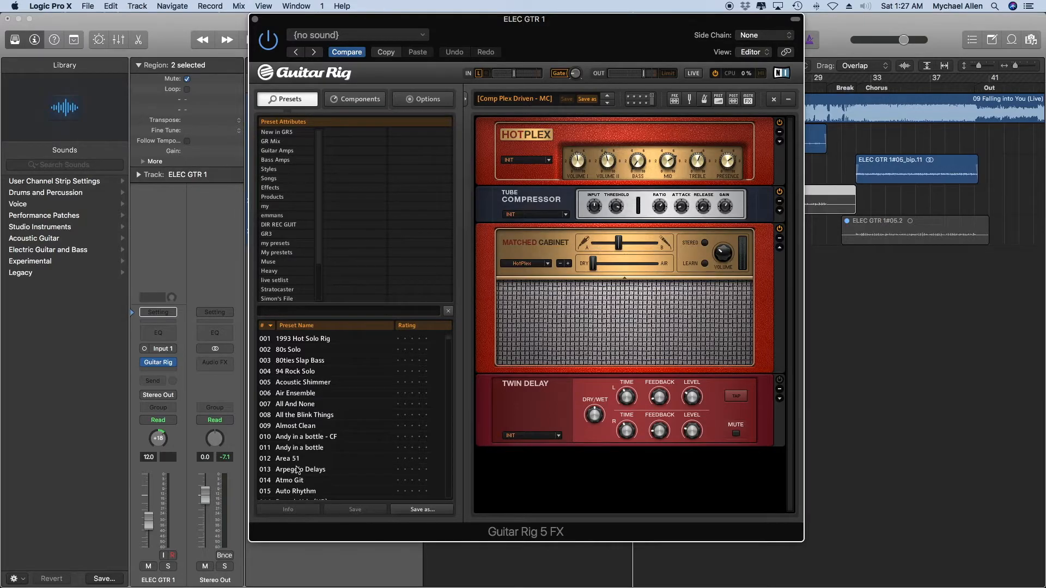
pyautogui.moveTo(584, 25); pyautogui.dragTo(633, 27)
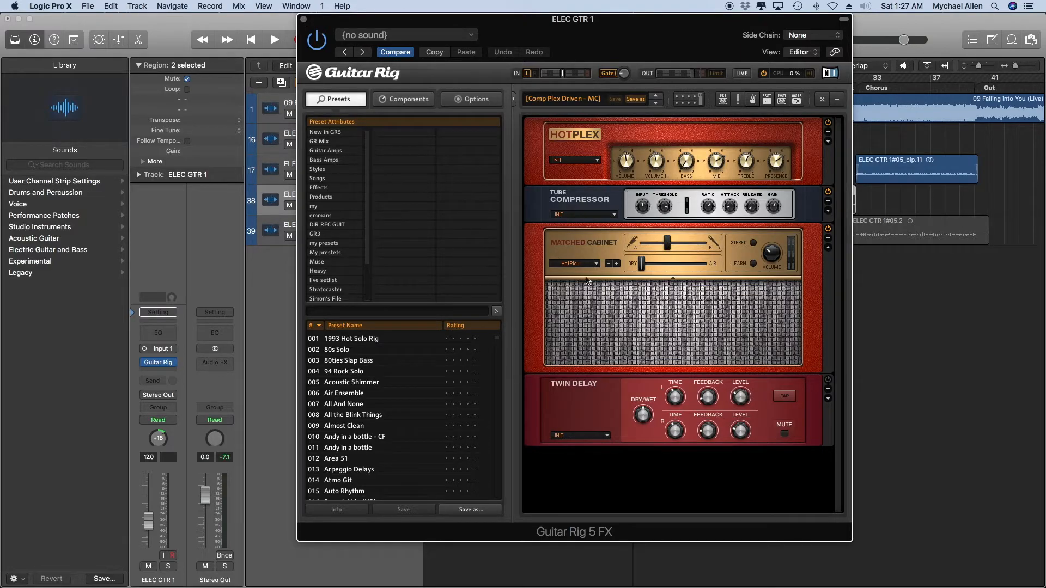
# Step: Browse the Pitch and Reverb component categories in Guitar Rig and close the plug-in window
pyautogui.click(406, 100)
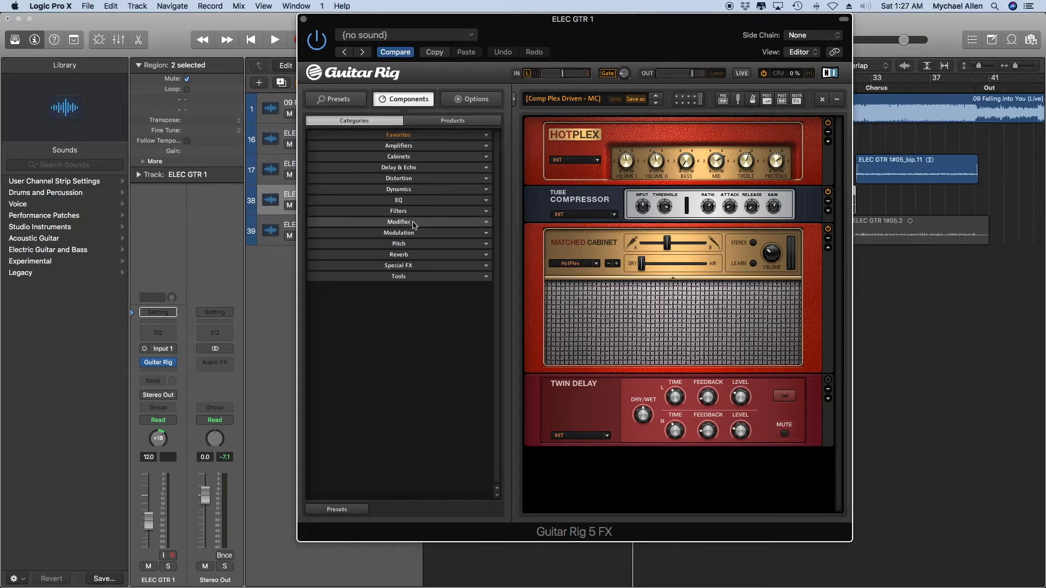
pyautogui.click(410, 245)
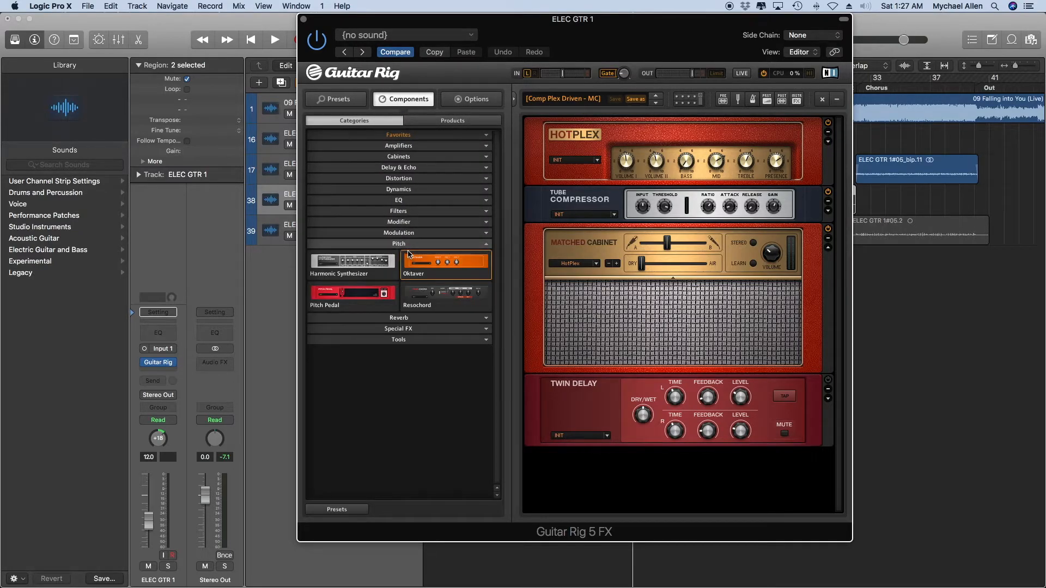
pyautogui.click(409, 244)
pyautogui.click(409, 256)
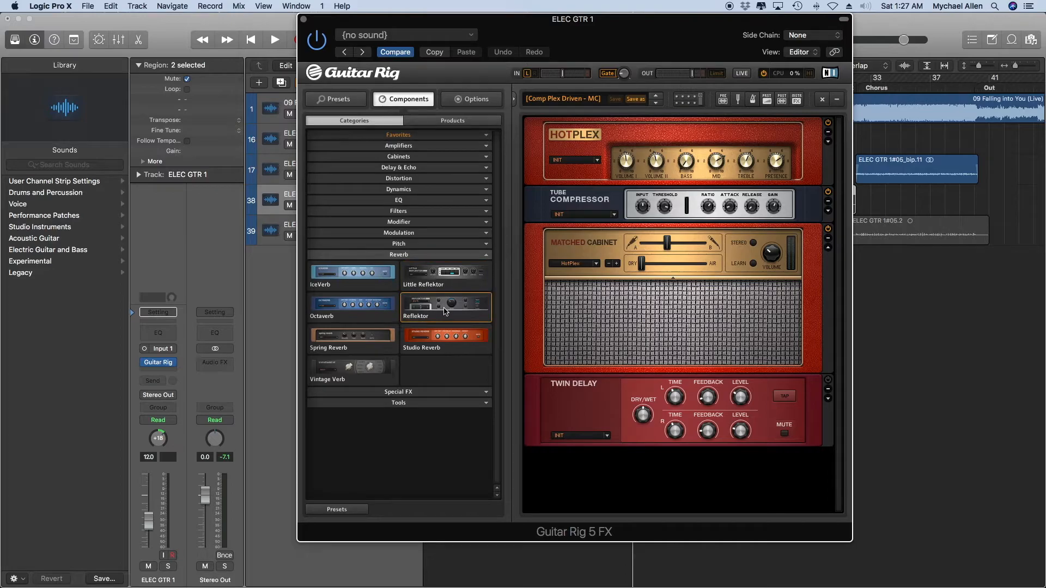
pyautogui.click(303, 20)
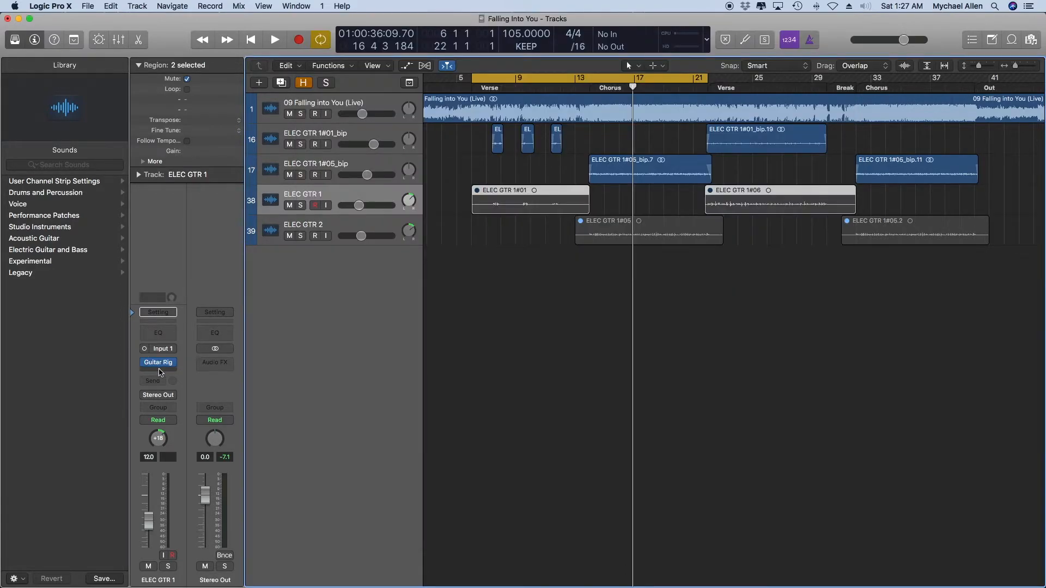
# Step: Look through the Reverb plug-ins available for the insert slot after Guitar Rig without choosing one
pyautogui.click(166, 362)
pyautogui.moveTo(183, 523)
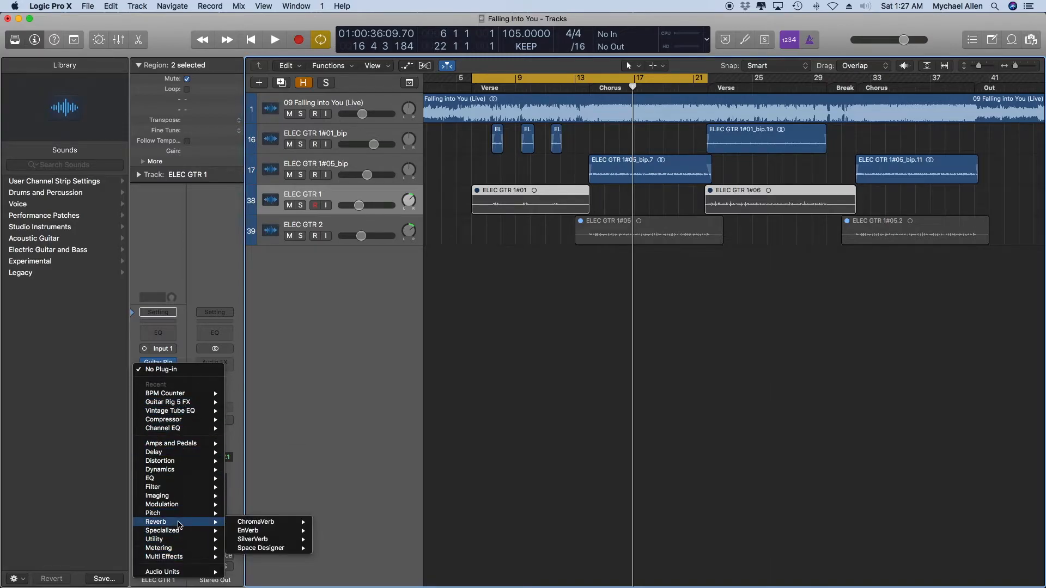
pyautogui.click(335, 381)
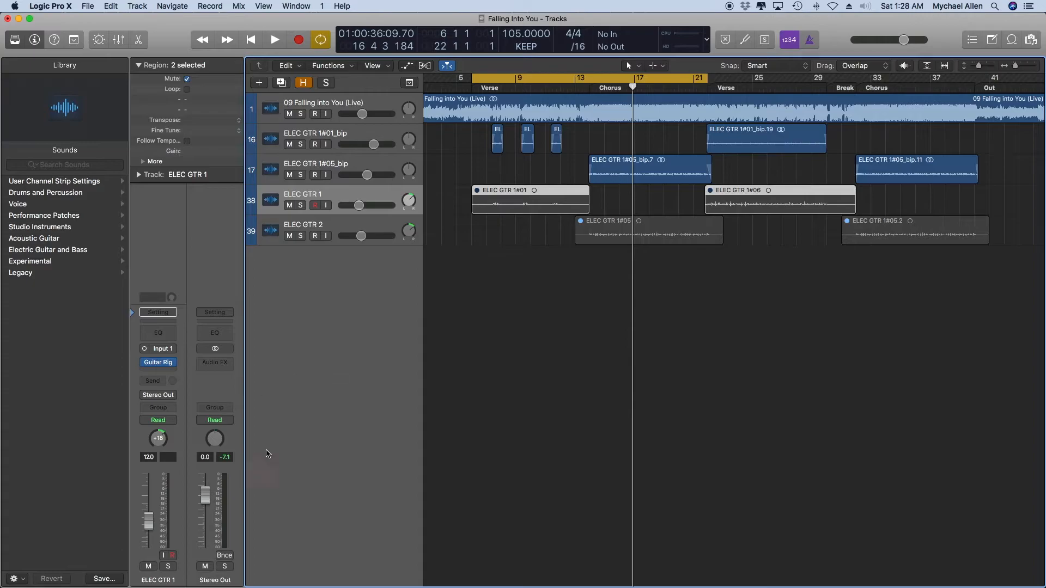
# Step: Browse the User Channel Strip Settings in the Library, opening the ELEKTRIKCITY folder and its ELEKTRIKCITY CST subfolder to examine the guitar presets
pyautogui.moveTo(159, 365)
pyautogui.click(89, 182)
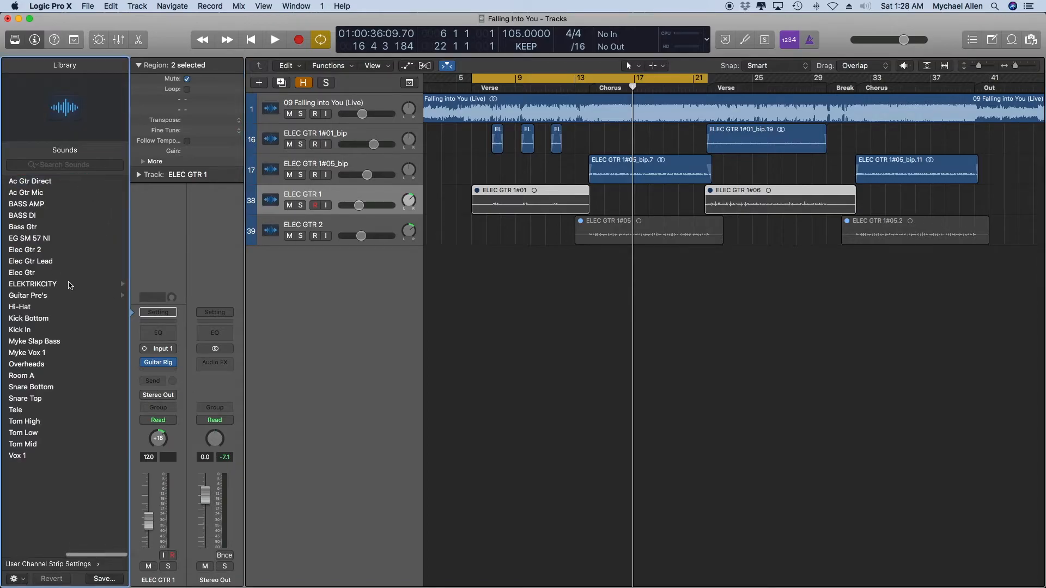
pyautogui.click(69, 284)
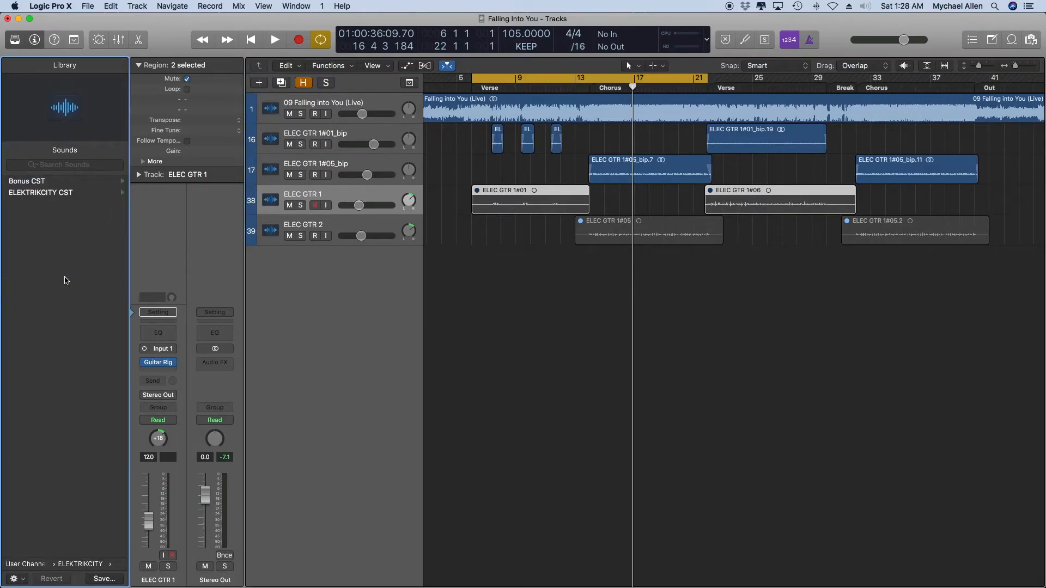
pyautogui.hscroll(-5, 41, 234)
pyautogui.hscroll(4, 41, 237)
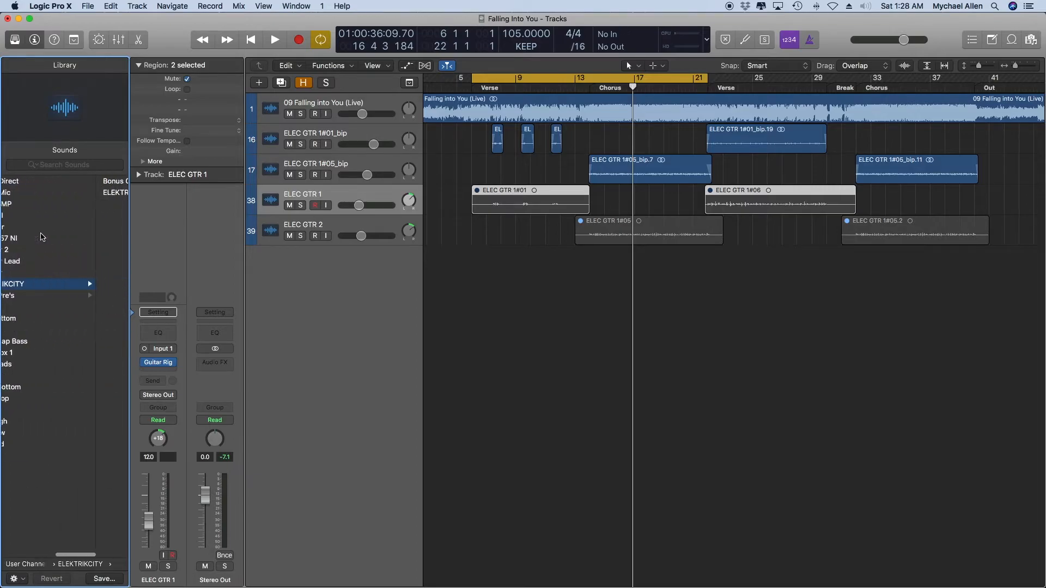
pyautogui.hscroll(5, 41, 234)
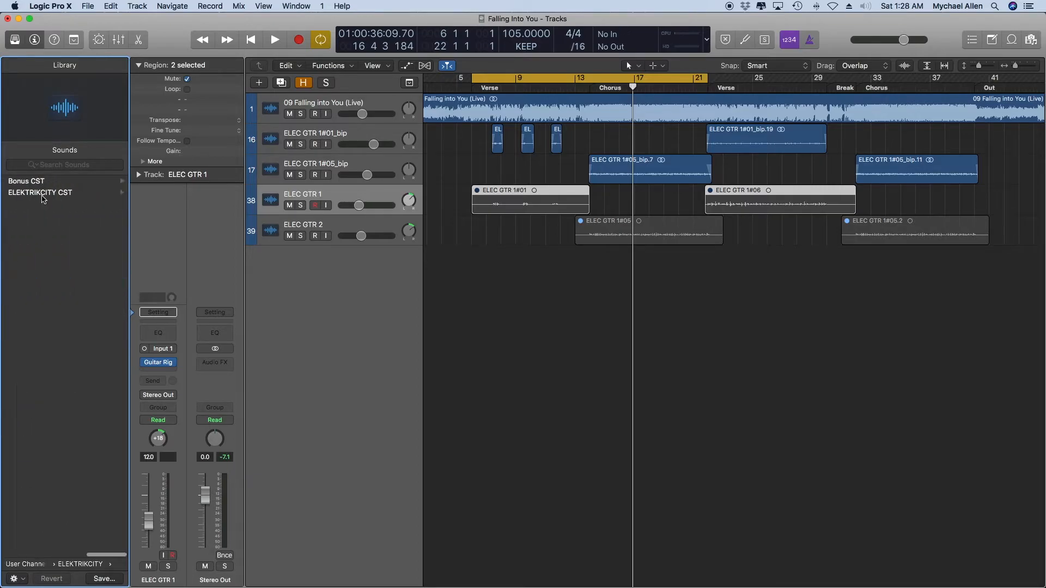
pyautogui.click(43, 195)
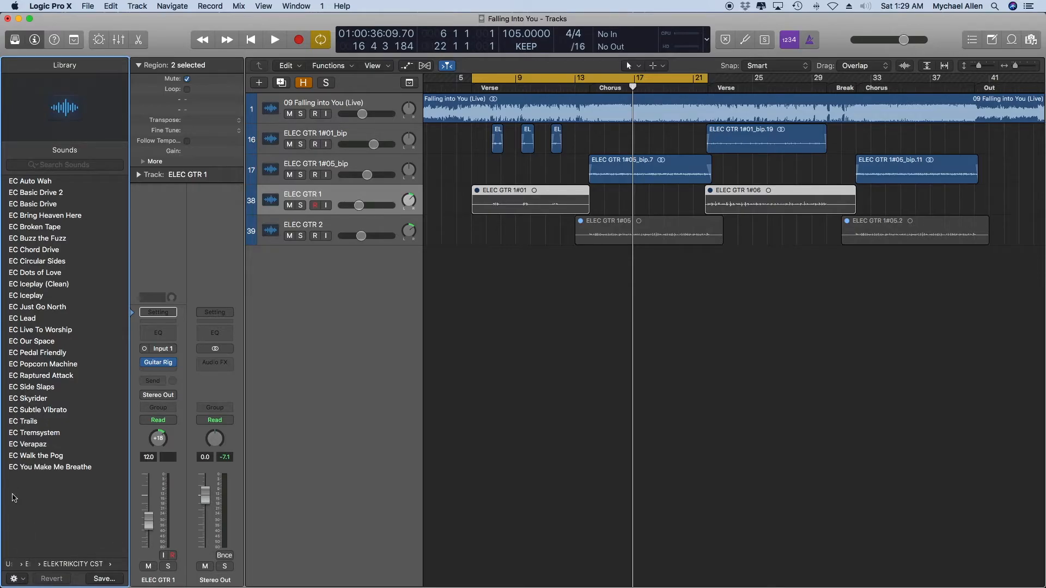
pyautogui.hscroll(-3, 53, 271)
pyautogui.hscroll(-3, 53, 271)
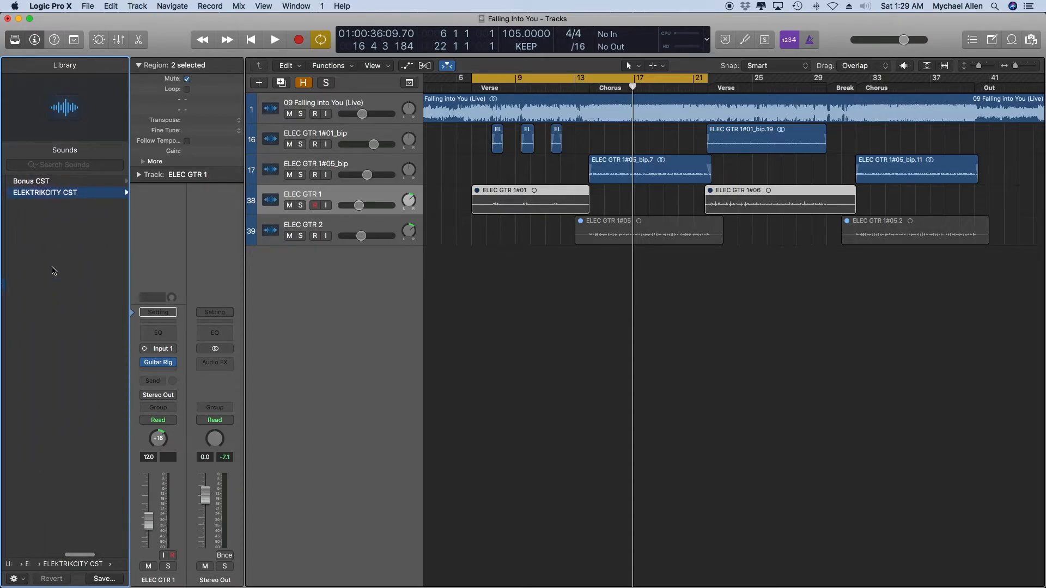
pyautogui.hscroll(2, 52, 271)
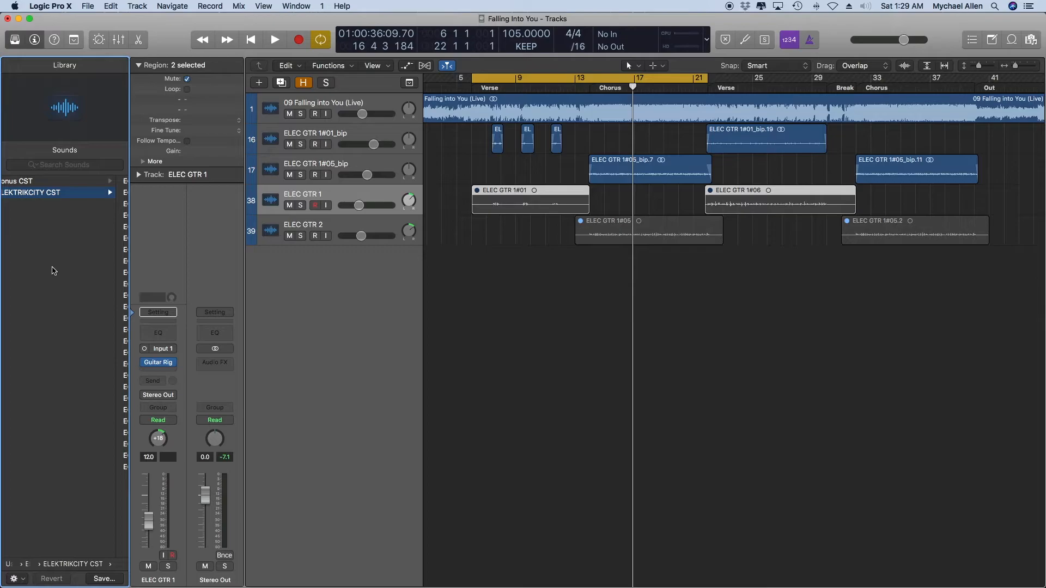
# Step: List the guitar presets in the Library's ELEKTRIKCITY CST folder again and deselect the ELEC GTR 1 regions
pyautogui.hscroll(-2, 52, 270)
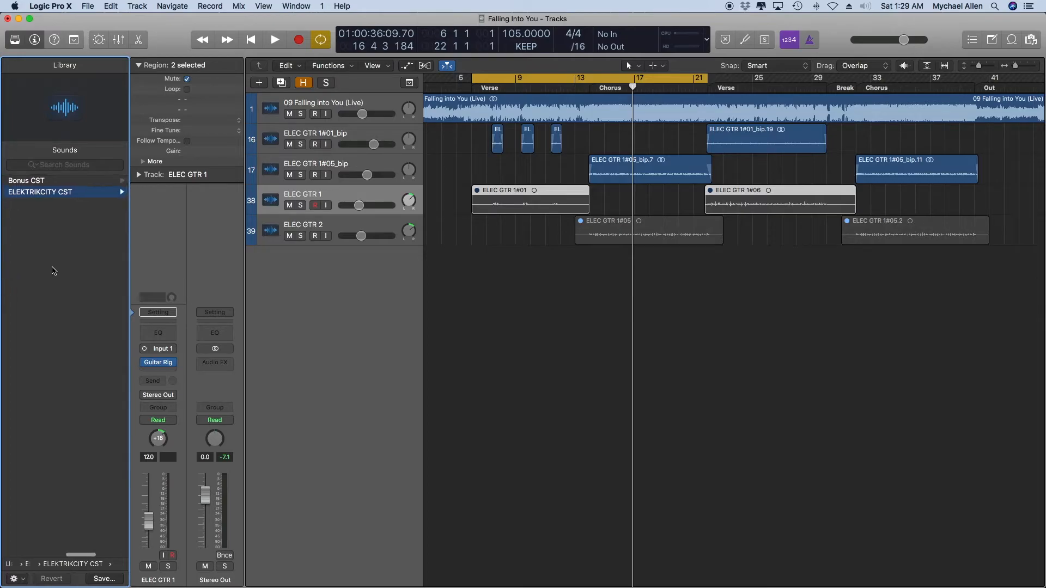
pyautogui.click(48, 194)
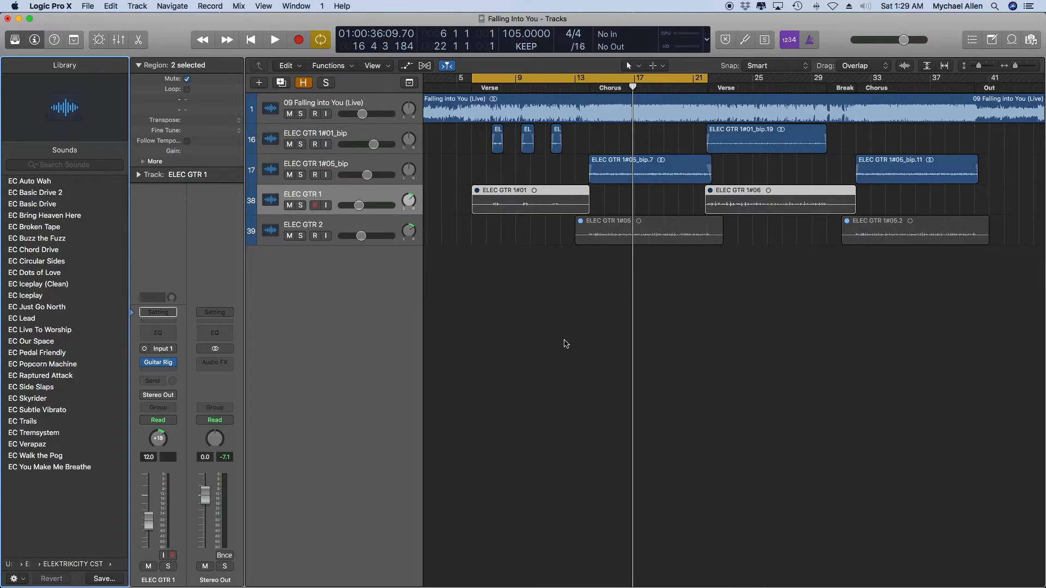
pyautogui.click(562, 341)
# Step: Move the cycle range to the Instrumental section and trim its start so it spans bars 48 to 57
pyautogui.hscroll(3, 562, 340)
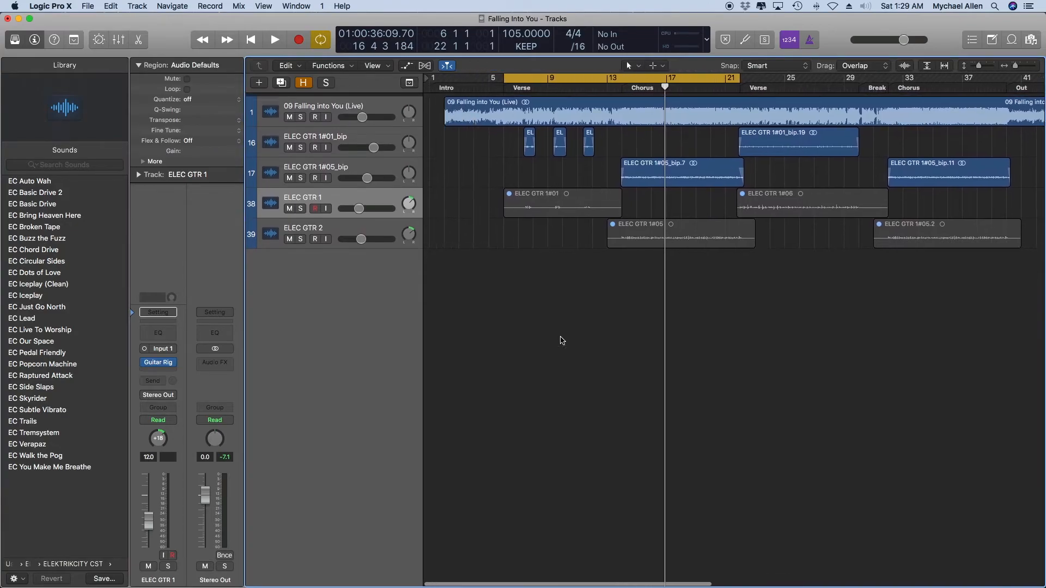
pyautogui.hscroll(10, 563, 340)
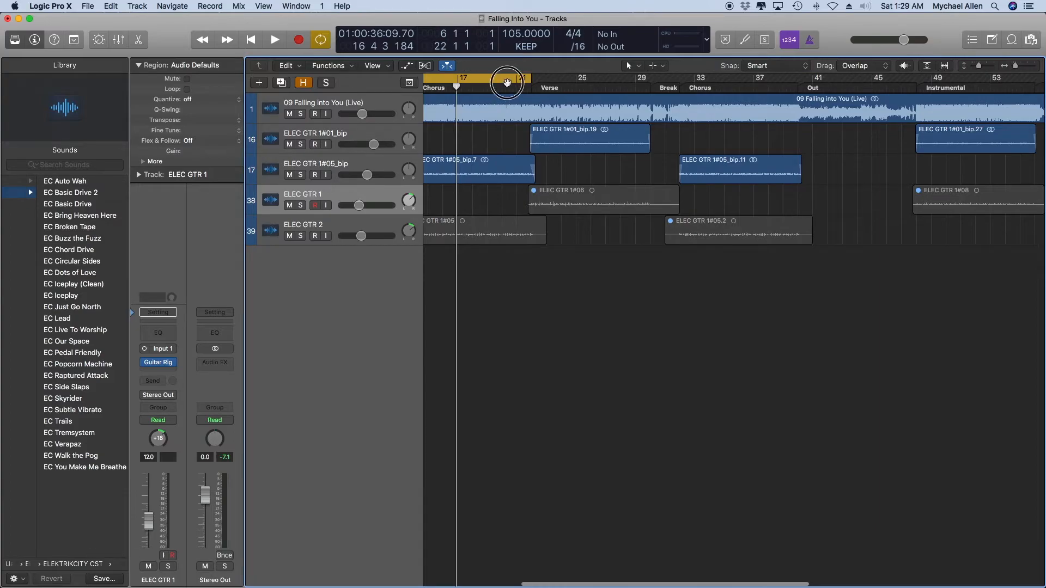
pyautogui.moveTo(502, 79); pyautogui.dragTo(1016, 68)
pyautogui.hscroll(10, 933, 97)
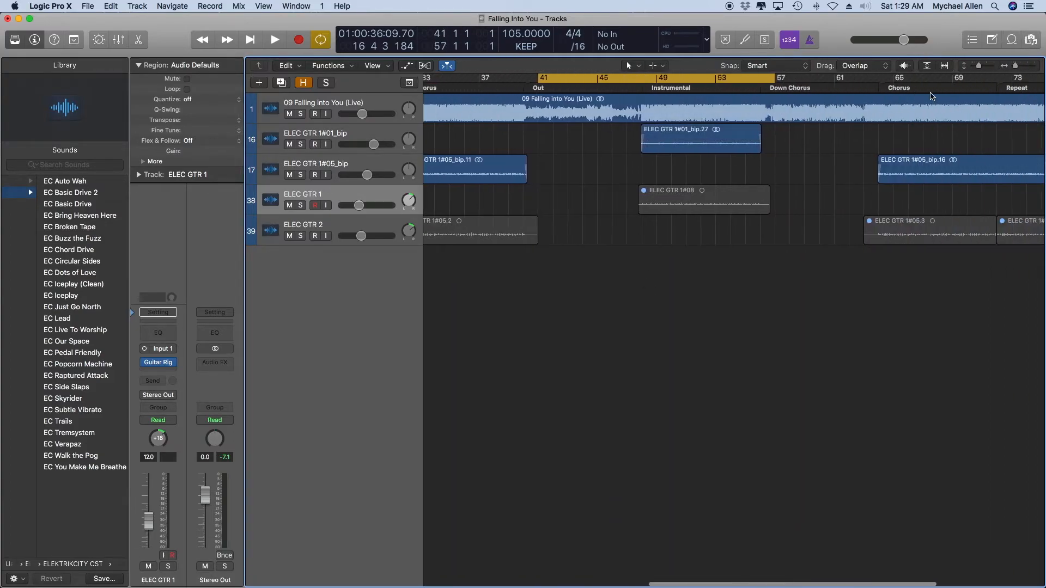
pyautogui.press('super+Left')
pyautogui.press('super+Left')
pyautogui.moveTo(731, 79); pyautogui.dragTo(779, 109)
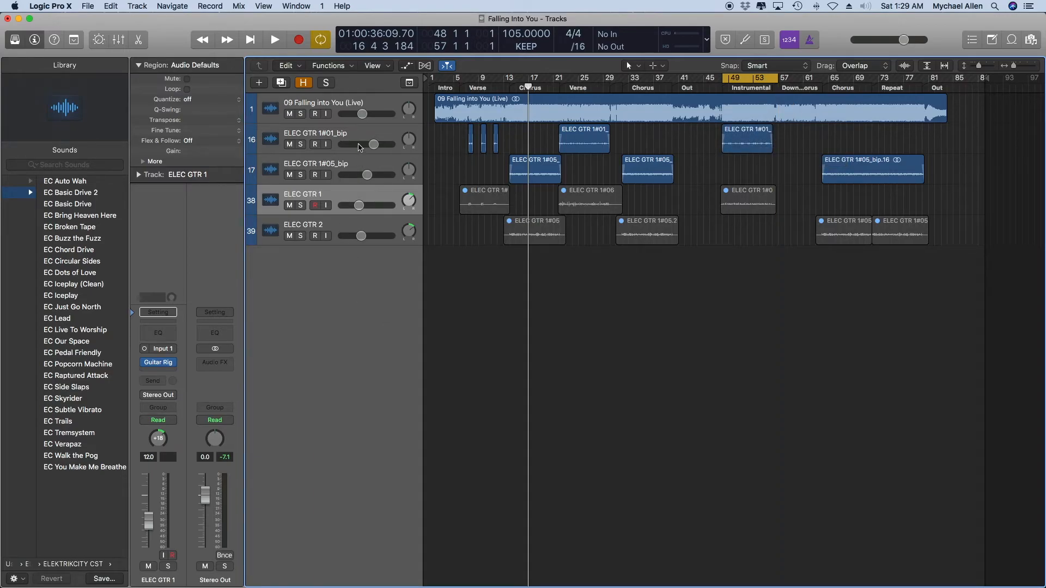
# Step: Listen to the Instrumental section of the live recording in solo, stop playback and turn its solo off
pyautogui.click(300, 114)
pyautogui.press('space')
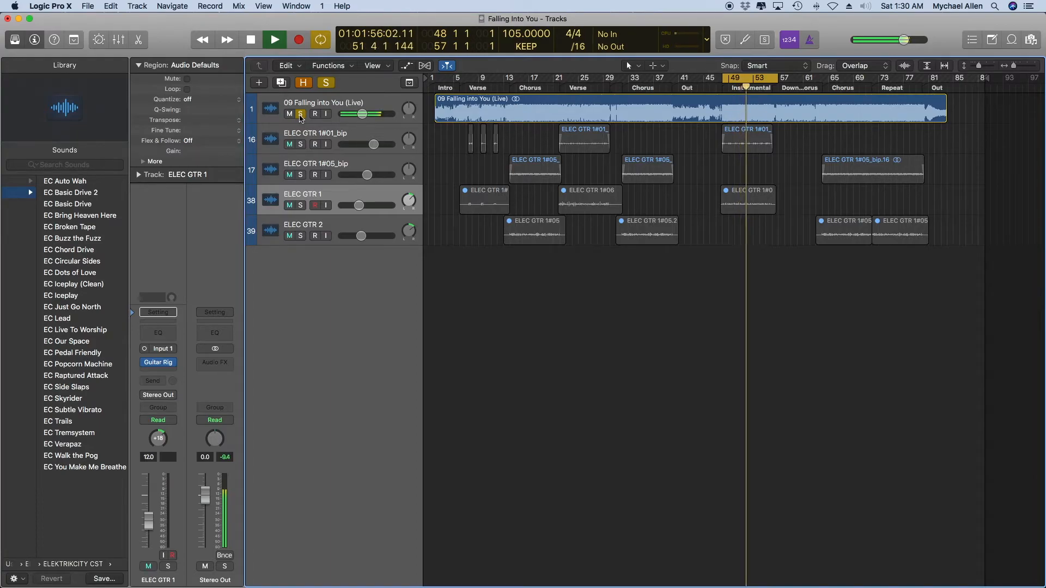
pyautogui.press('space')
pyautogui.click(301, 114)
# Step: Listen to the ELEC GTR 1#01_bip track in solo over the Instrumental section, stop playback and clear the solo
pyautogui.click(296, 151)
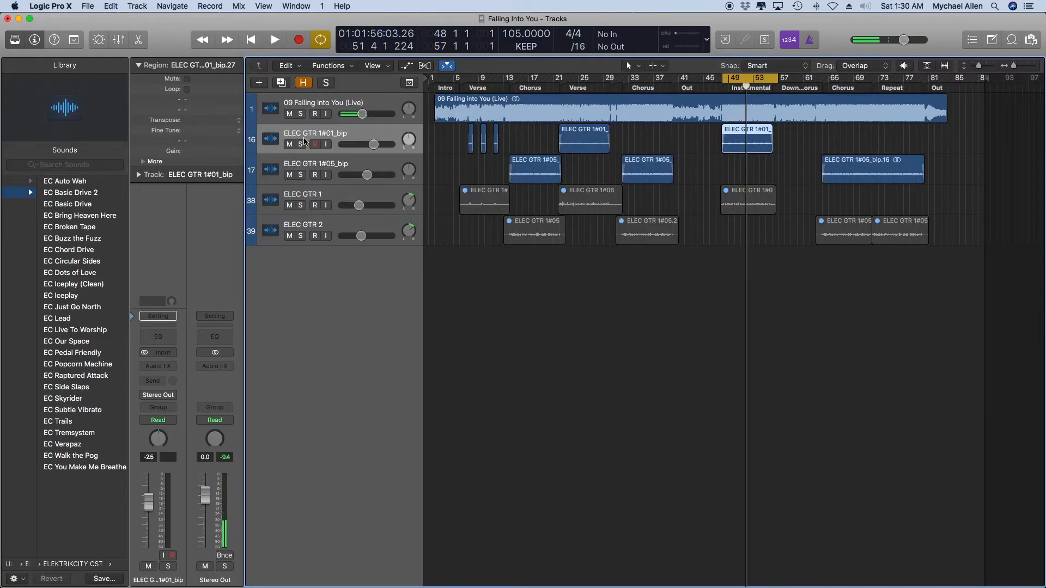
pyautogui.click(300, 145)
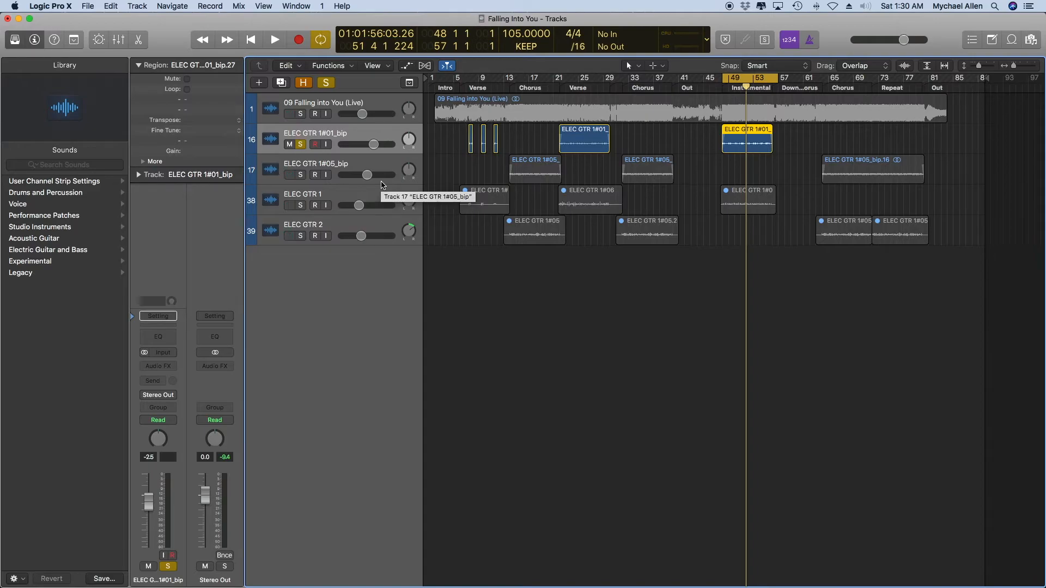
pyautogui.click(519, 392)
pyautogui.press('space')
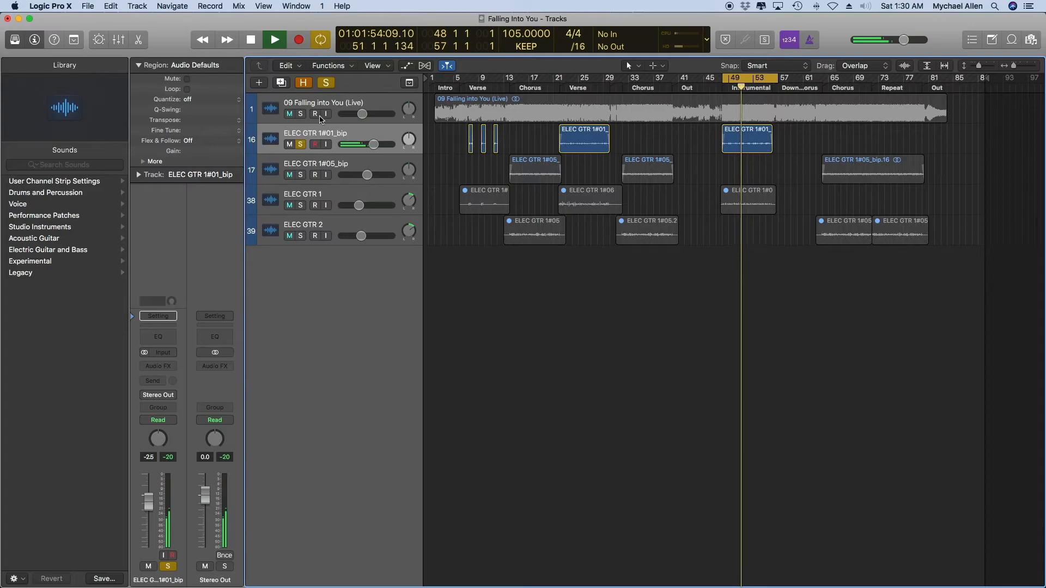
pyautogui.press('space')
pyautogui.click(325, 83)
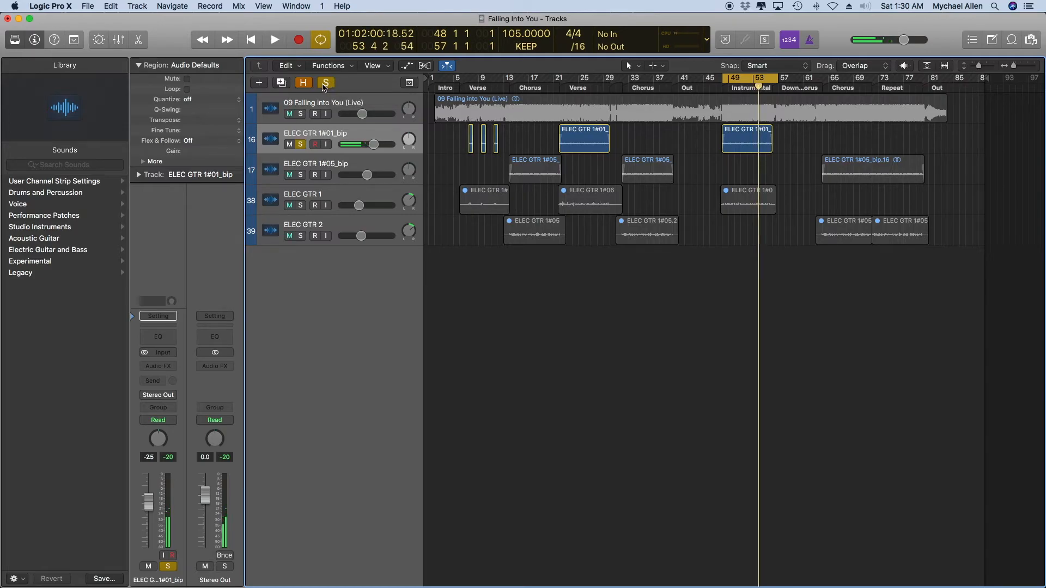
# Step: Play the live recording and ELEC GTR 1#01_bip soloed together, trying the guitar's volume at +6.0 dB and setting it to -2.6 dB
pyautogui.click(301, 114)
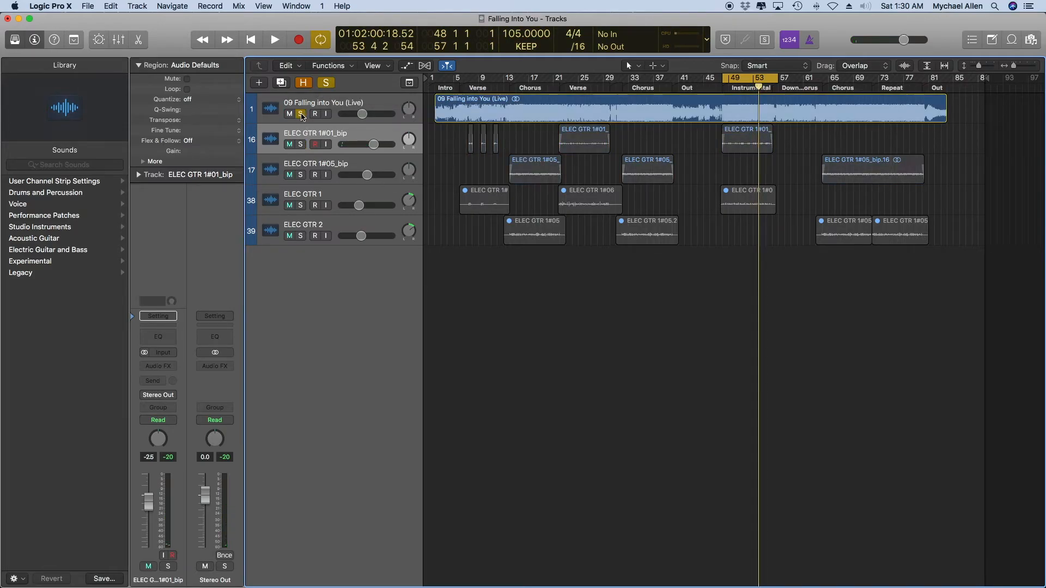
pyautogui.press('space')
pyautogui.click(300, 145)
pyautogui.moveTo(374, 144); pyautogui.dragTo(439, 153)
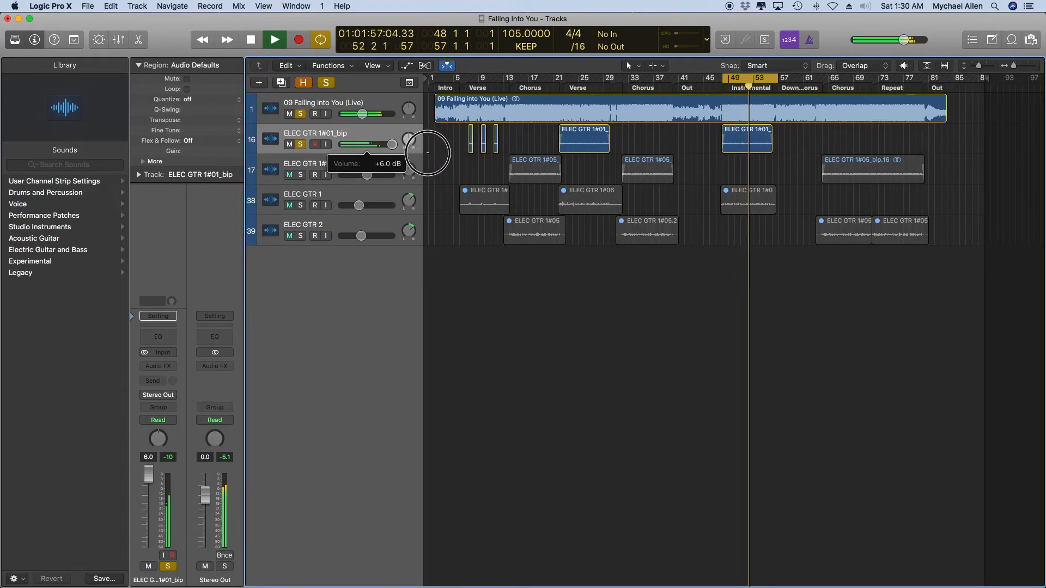
pyautogui.press('space')
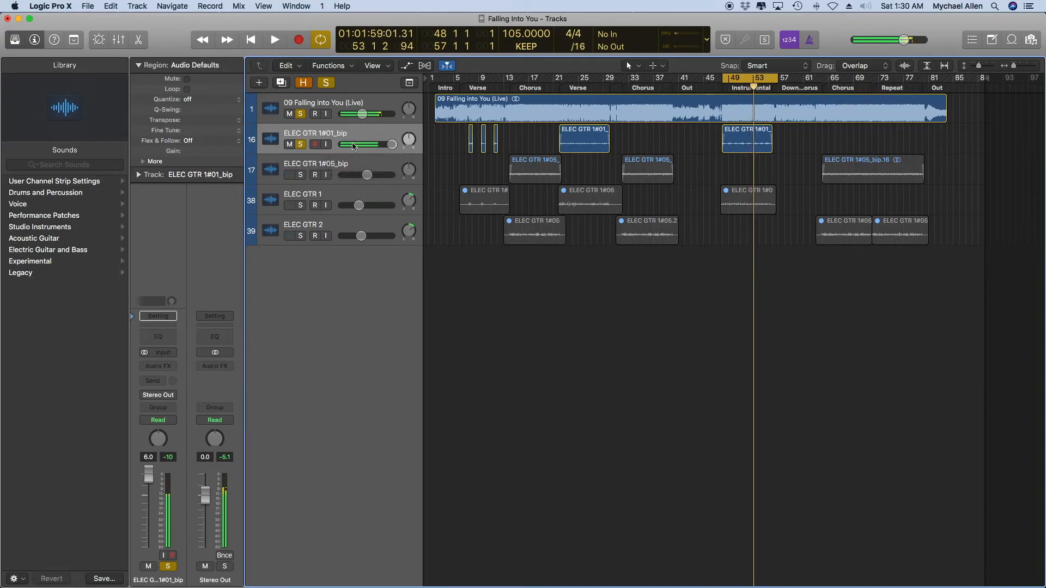
pyautogui.moveTo(390, 144); pyautogui.dragTo(374, 145)
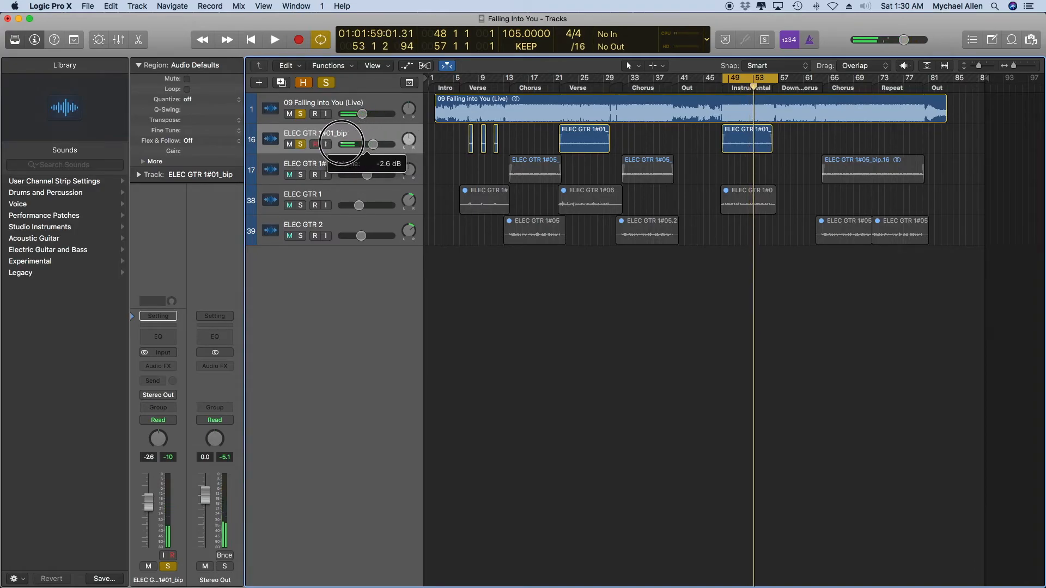
# Step: Turn off solo on ELEC GTR 1#01_bip and the live recording, and mute the live recording track
pyautogui.click(301, 145)
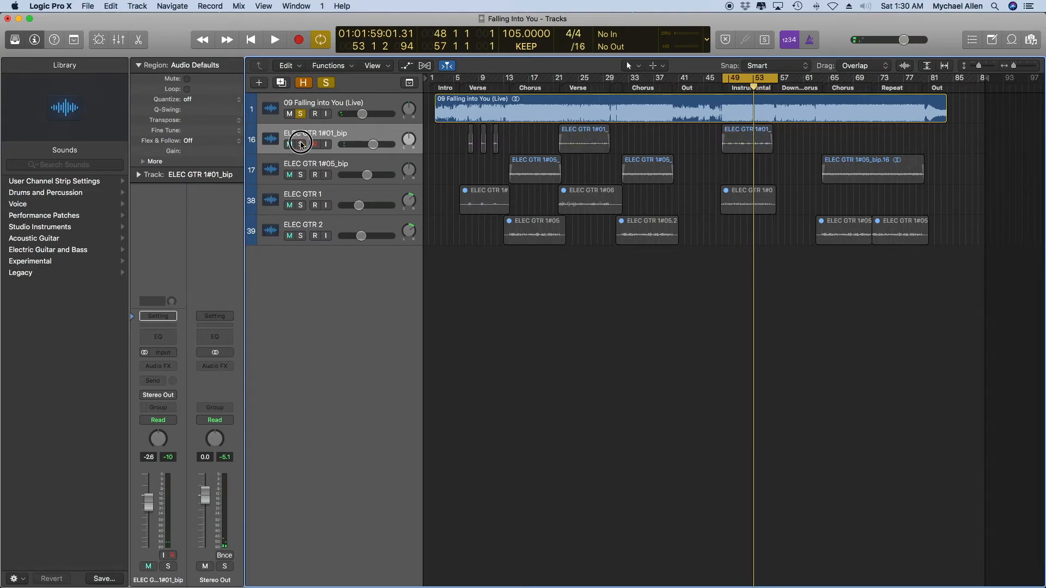
pyautogui.click(301, 114)
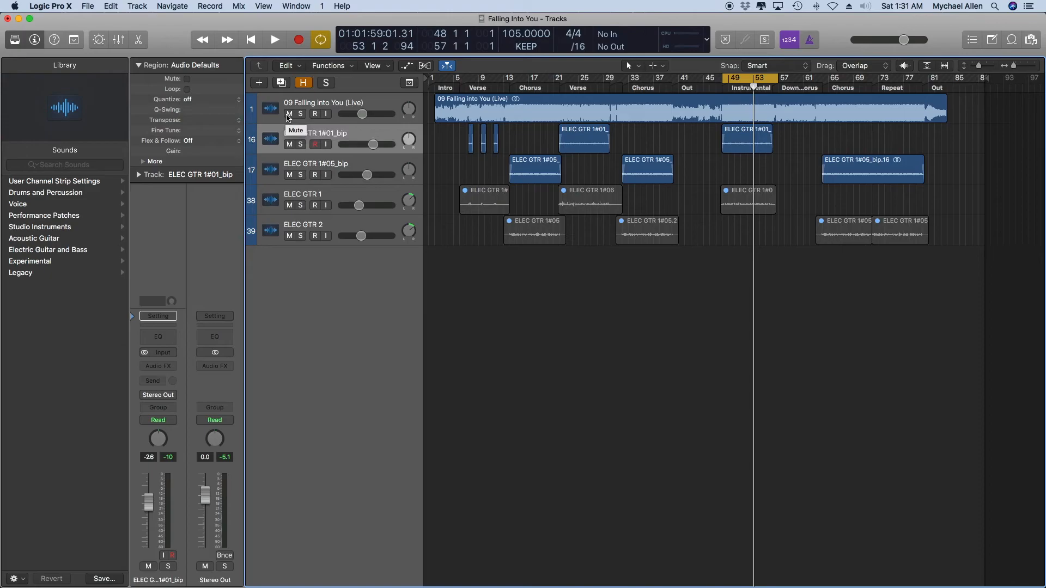
pyautogui.click(289, 115)
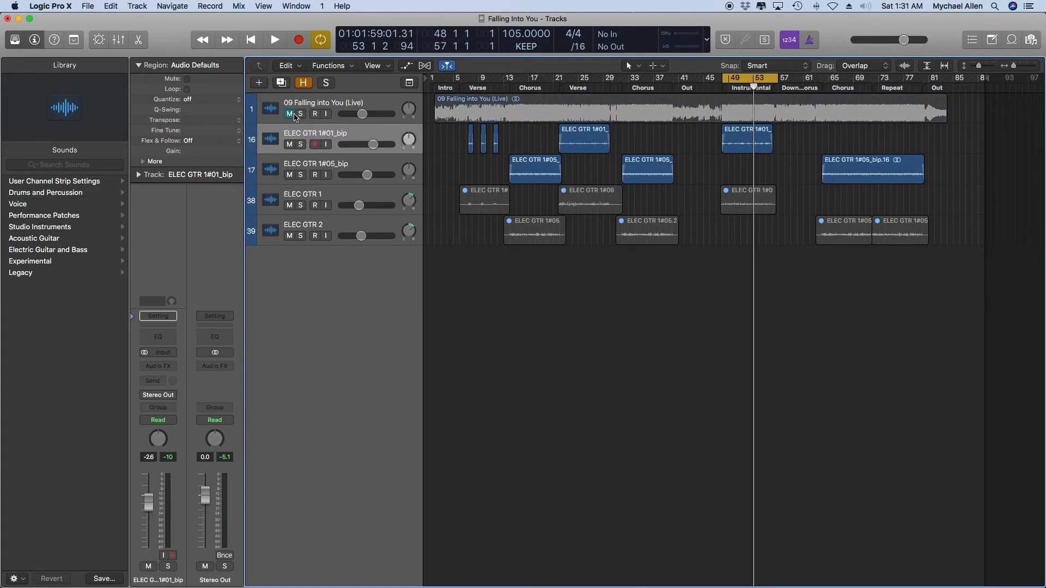